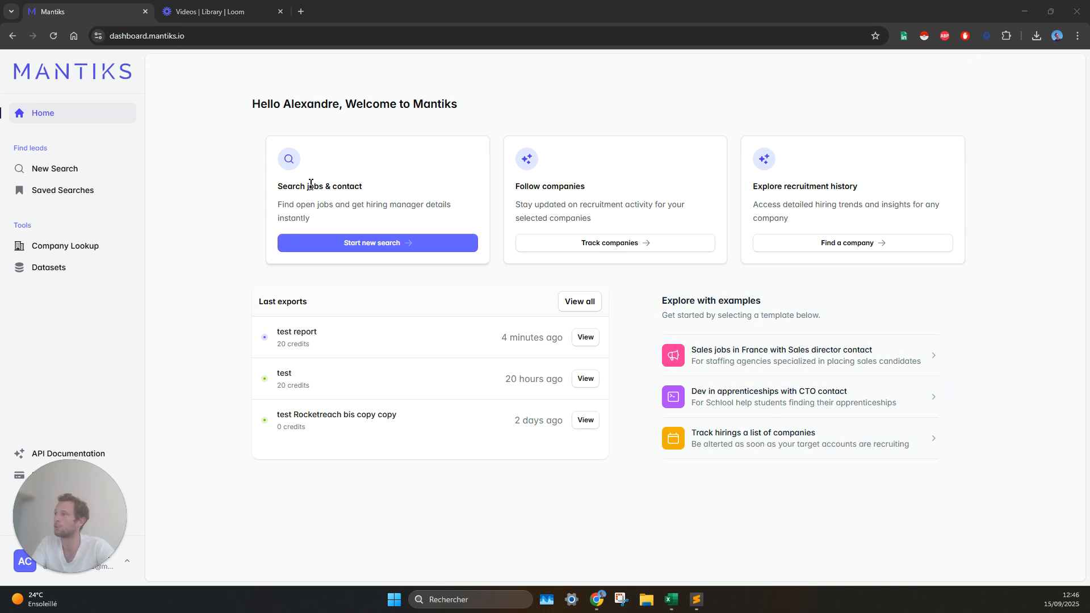
Start a new search and include the job title keywords sales, commercial and business developer
drag(294, 186, 340, 205)
click(545, 199)
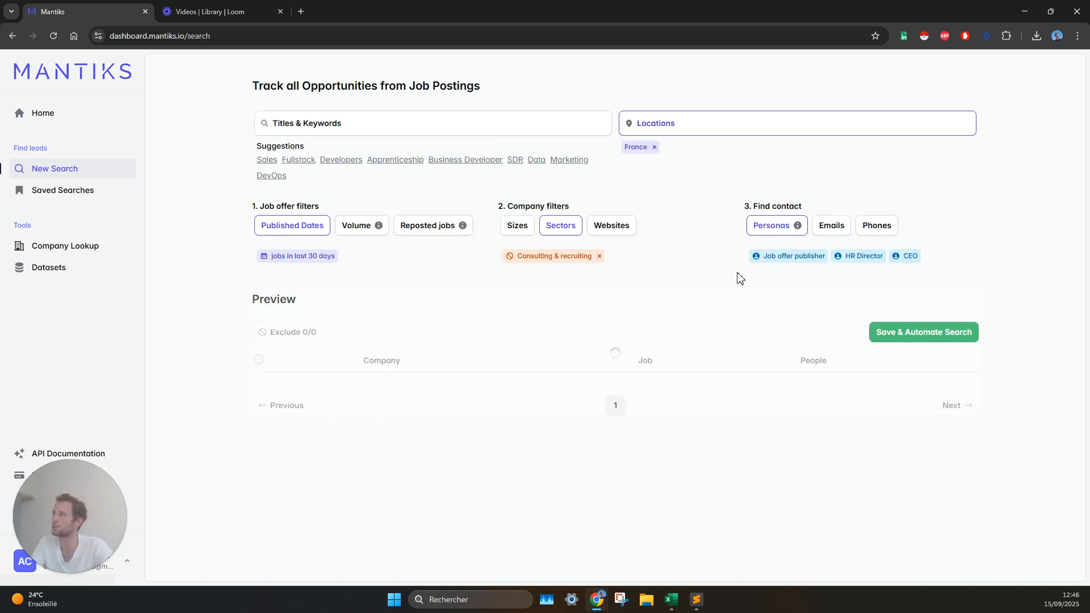
click(405, 132)
click(458, 247)
text(sales)
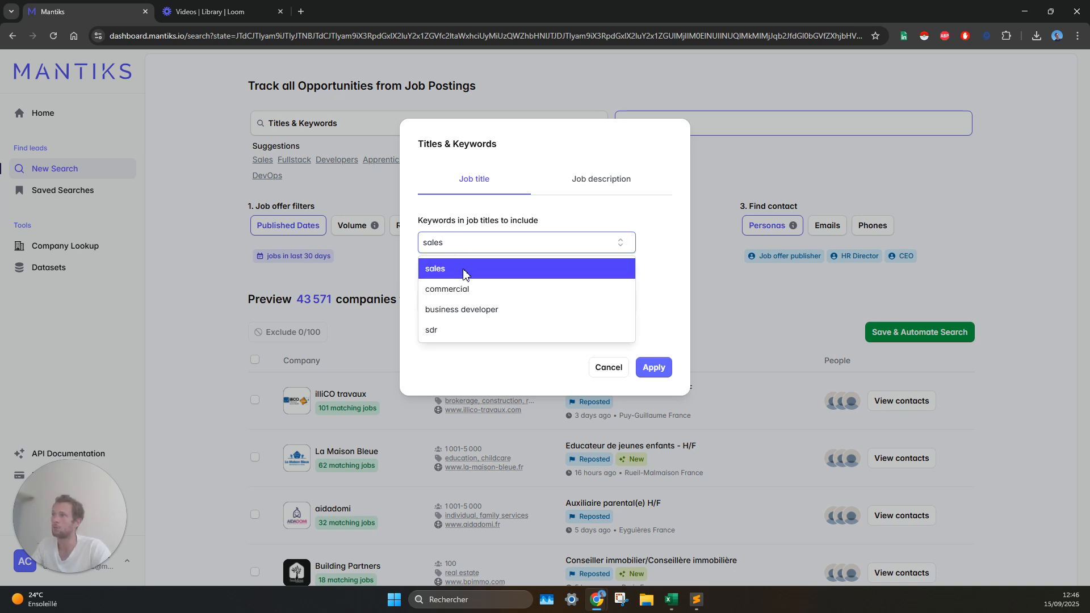
click(463, 273)
click(620, 243)
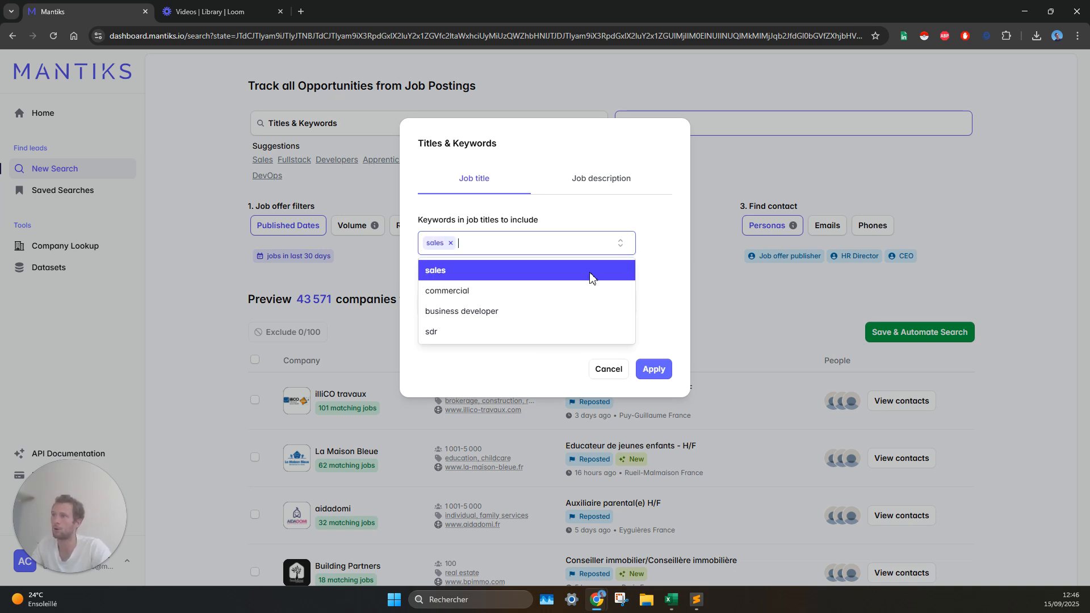
click(555, 291)
click(620, 246)
click(574, 316)
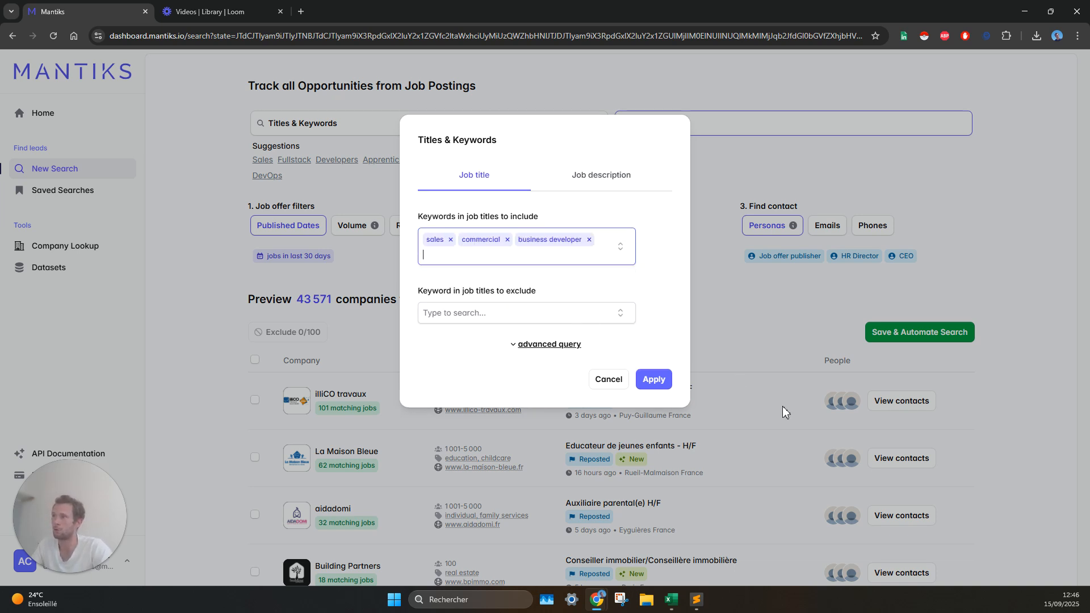
Review the title exclusion, boolean query and job description options, and apply the title keywords to the search
click(541, 309)
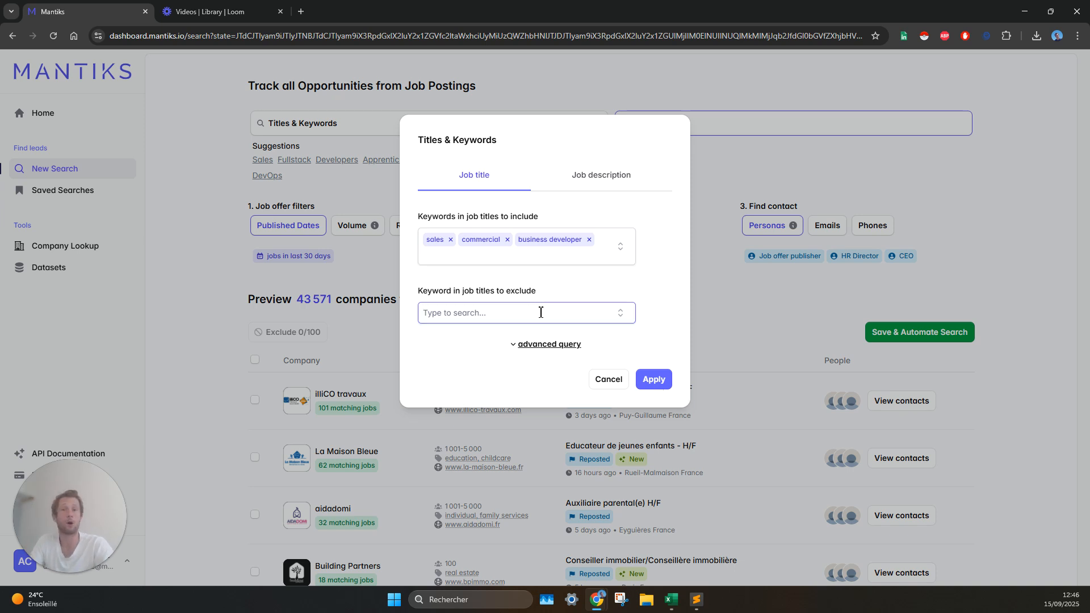
click(544, 344)
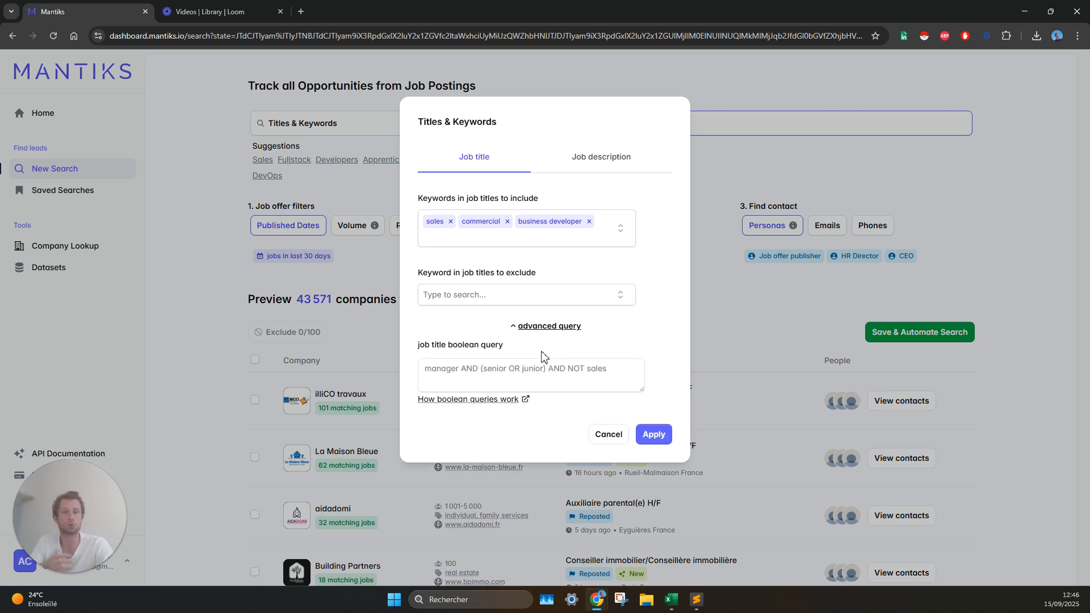
click(579, 157)
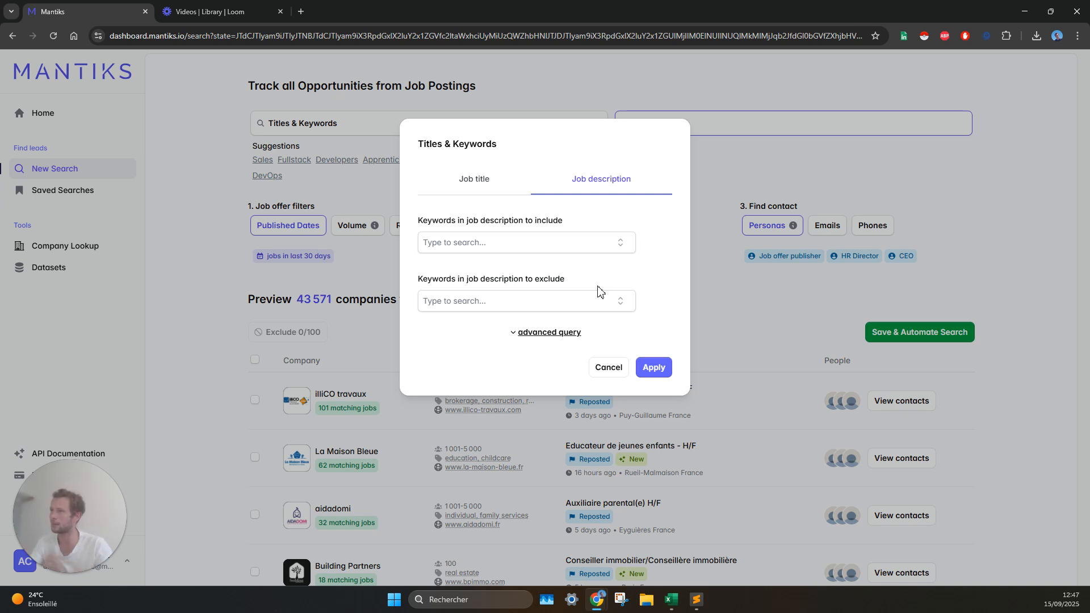
click(655, 369)
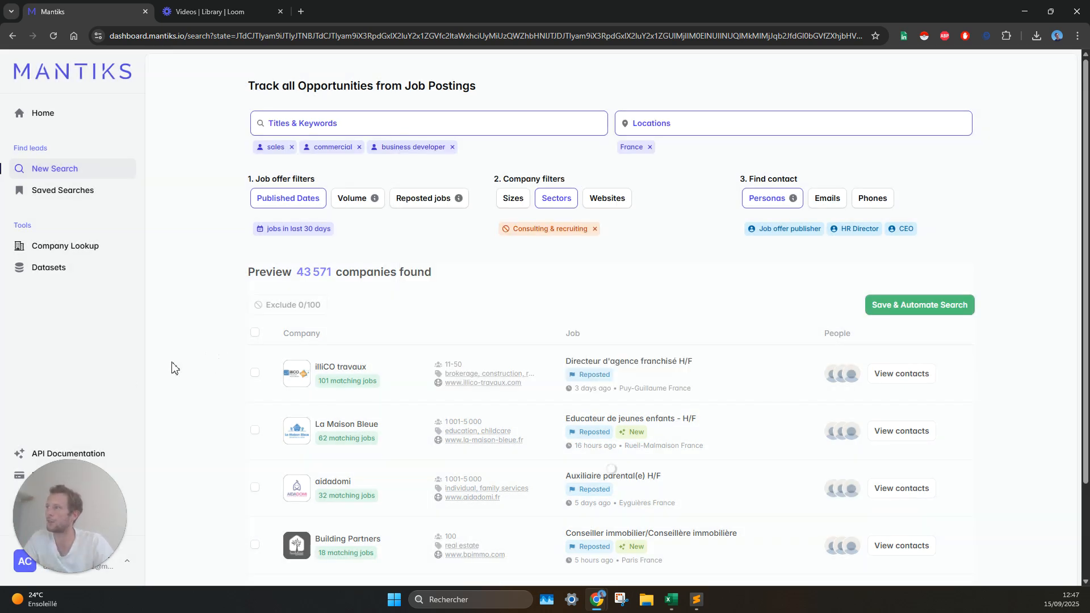
Try adding Paris France to the search locations, remove it again and apply the location filter
click(662, 135)
click(515, 210)
text(paris)
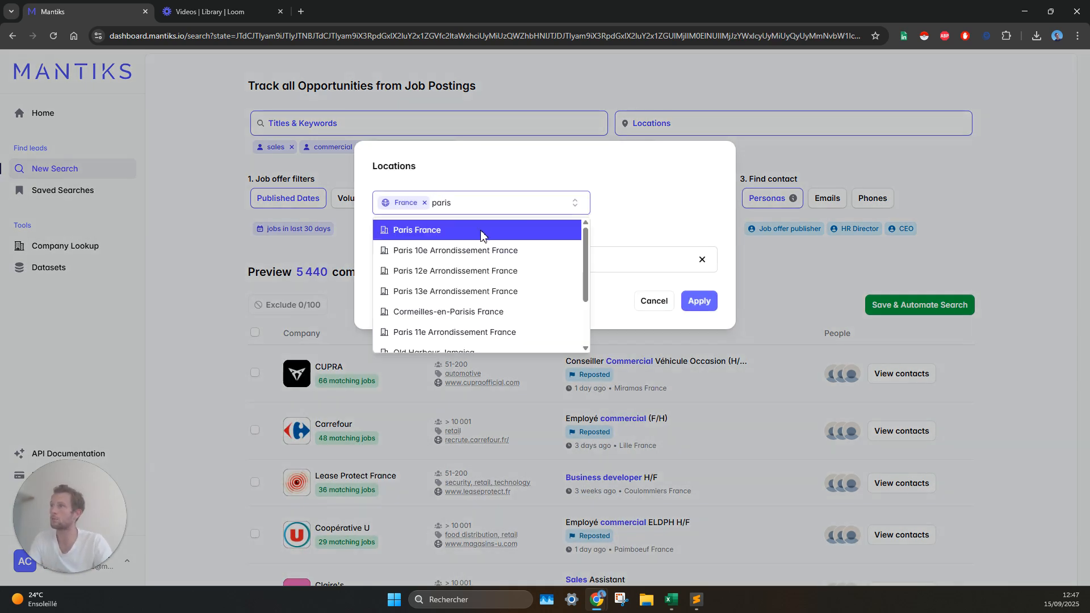
click(482, 230)
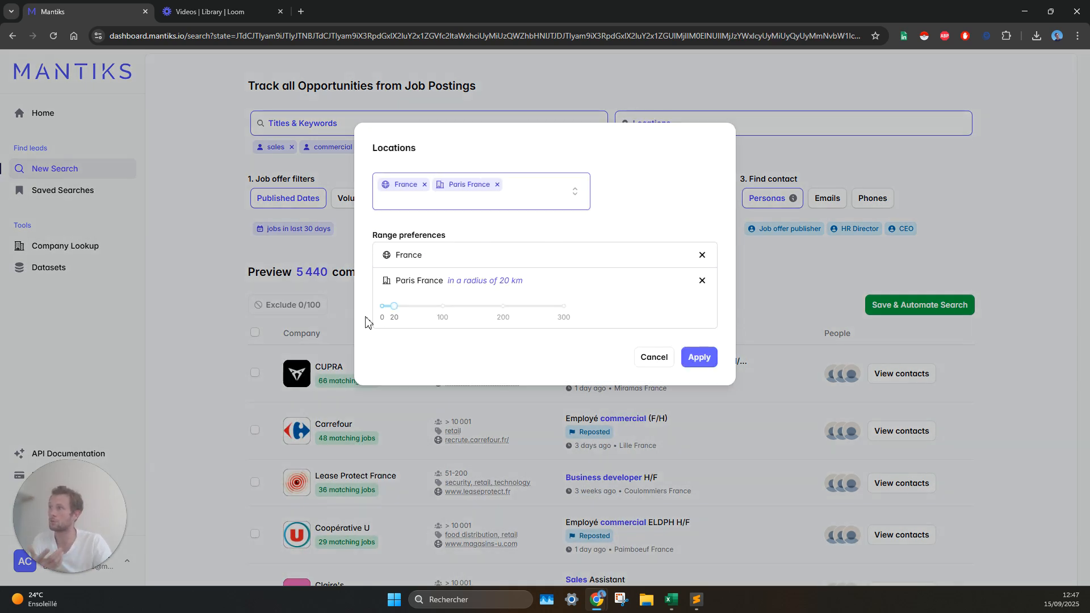
click(497, 185)
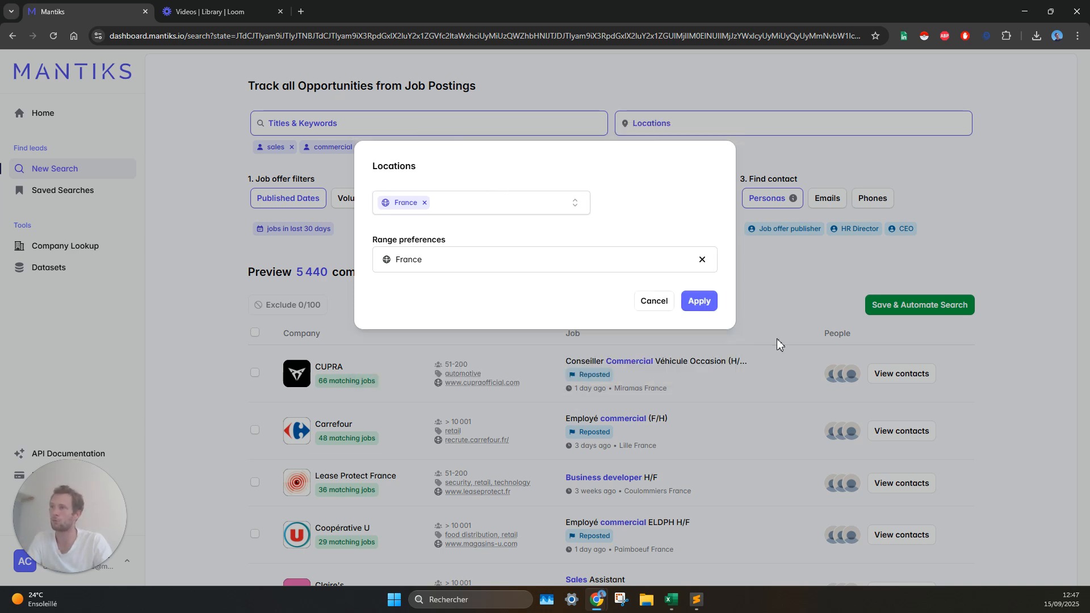
click(699, 301)
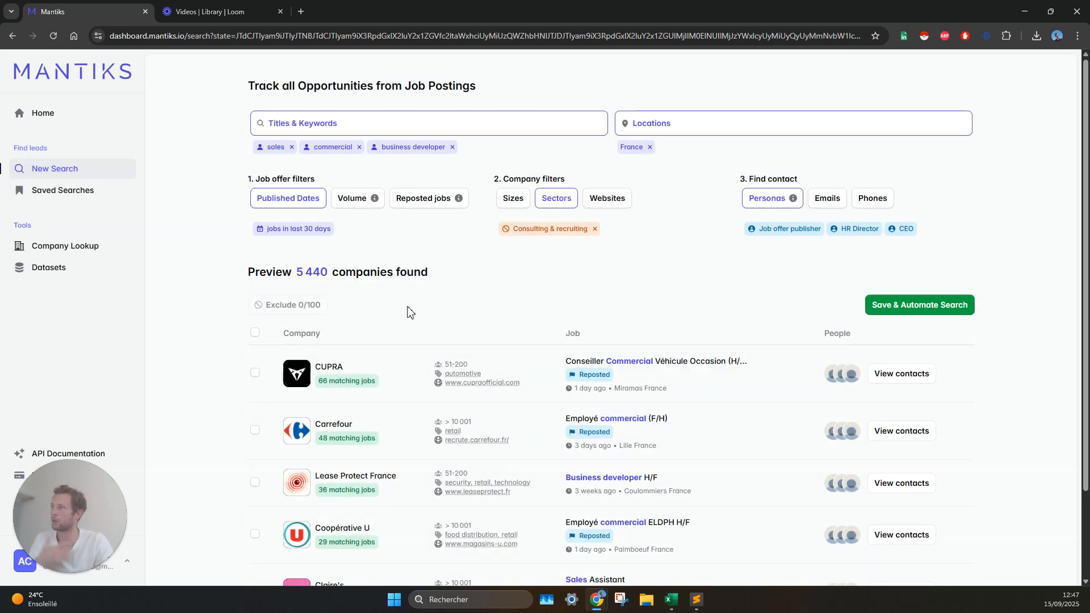
Review the sector exclusion settings and limit the company size to up to 500 employees
click(563, 198)
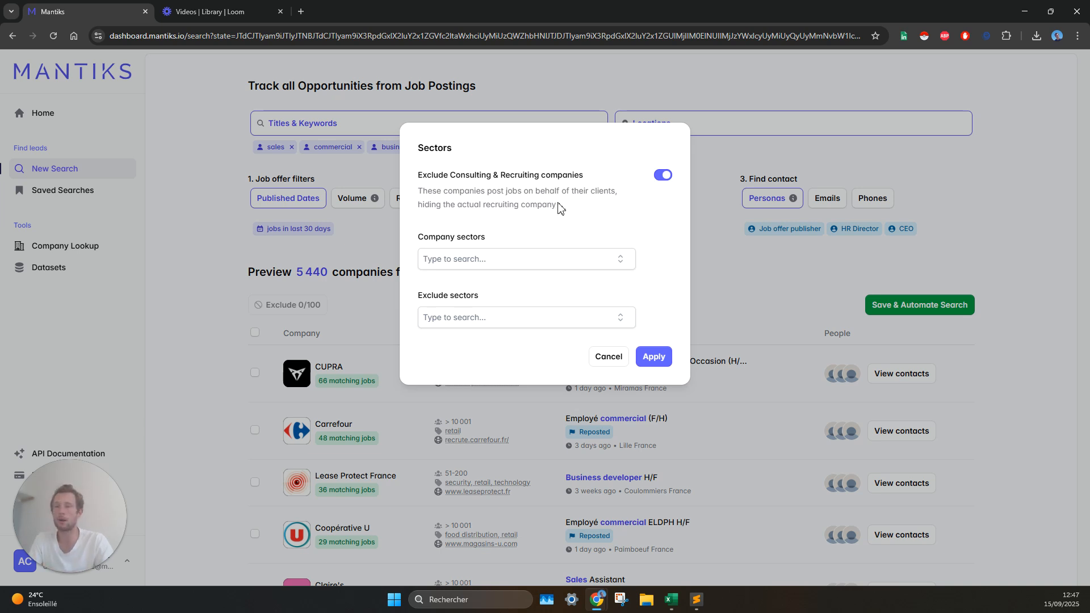
click(609, 357)
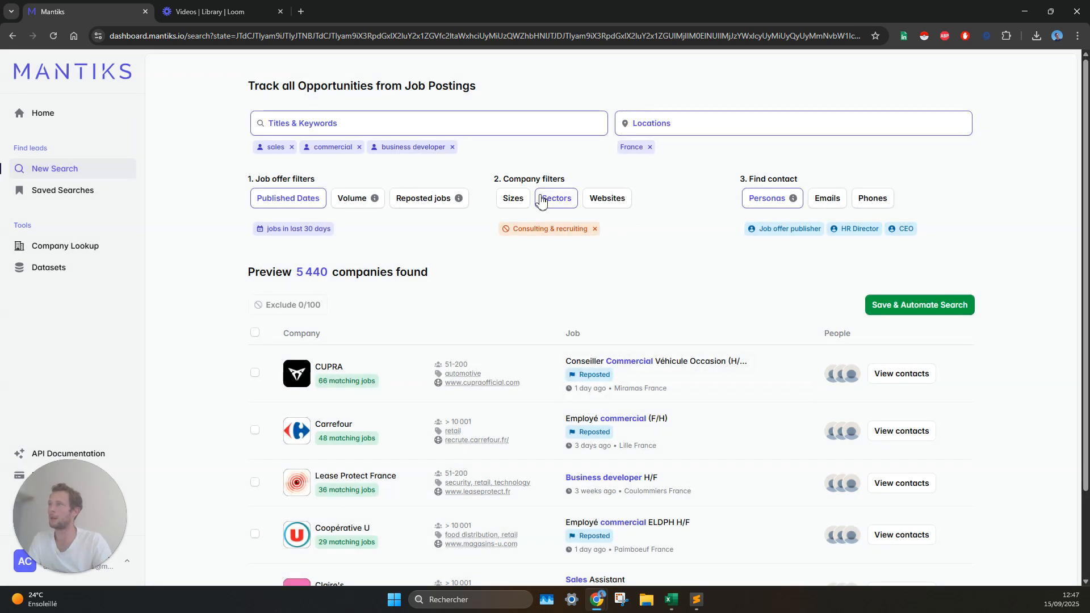
click(515, 199)
drag(599, 221, 527, 226)
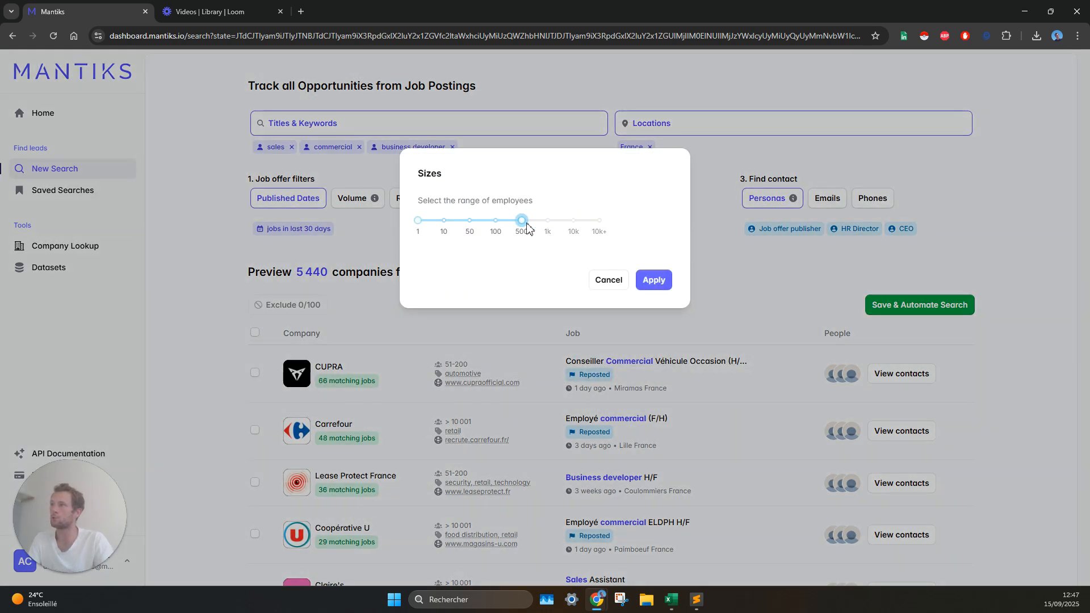
click(665, 282)
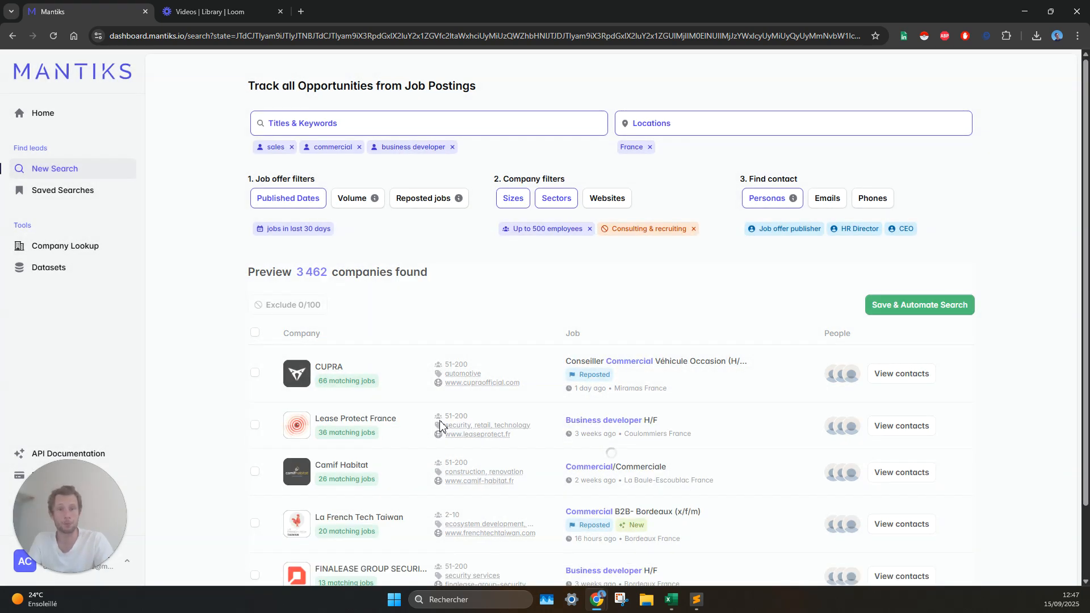
Browse the company results to page 3 and open PerspectivIA and its commercial job posting in separate tabs
scroll(453, 333, down, 2)
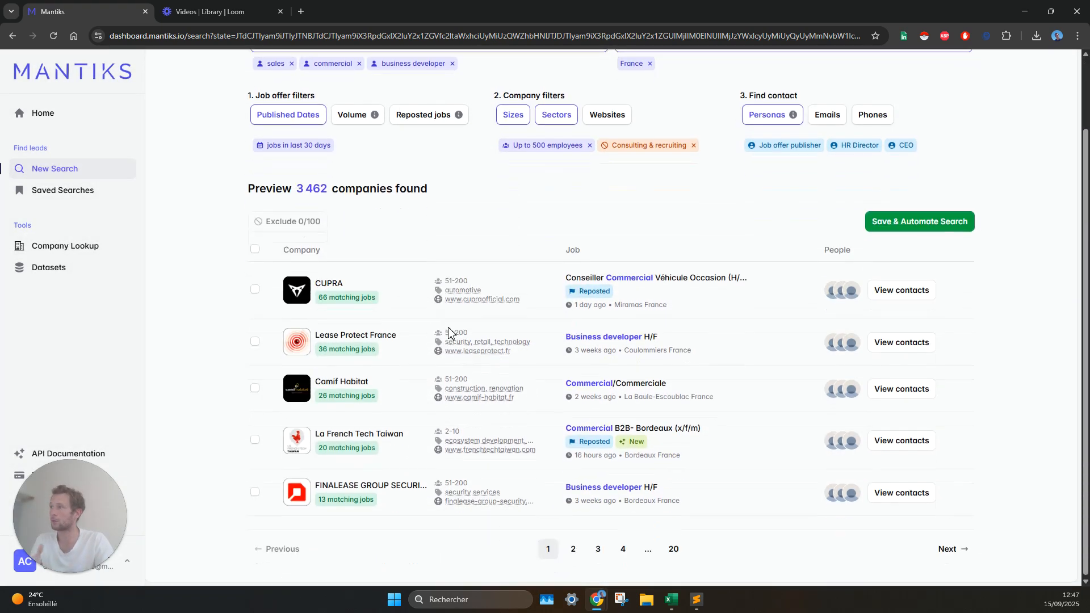
click(598, 548)
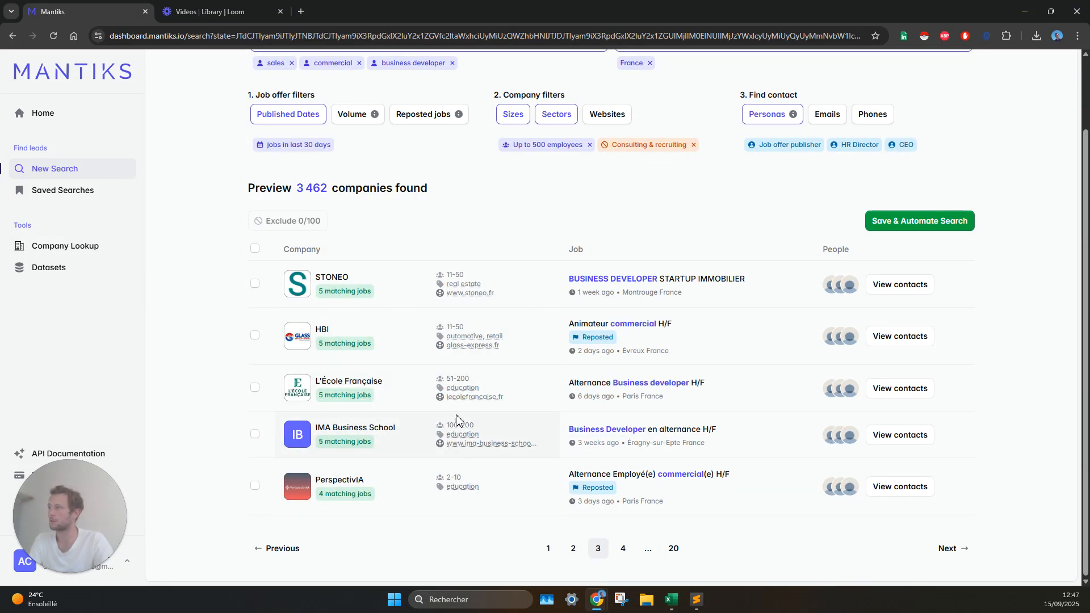
click(573, 548)
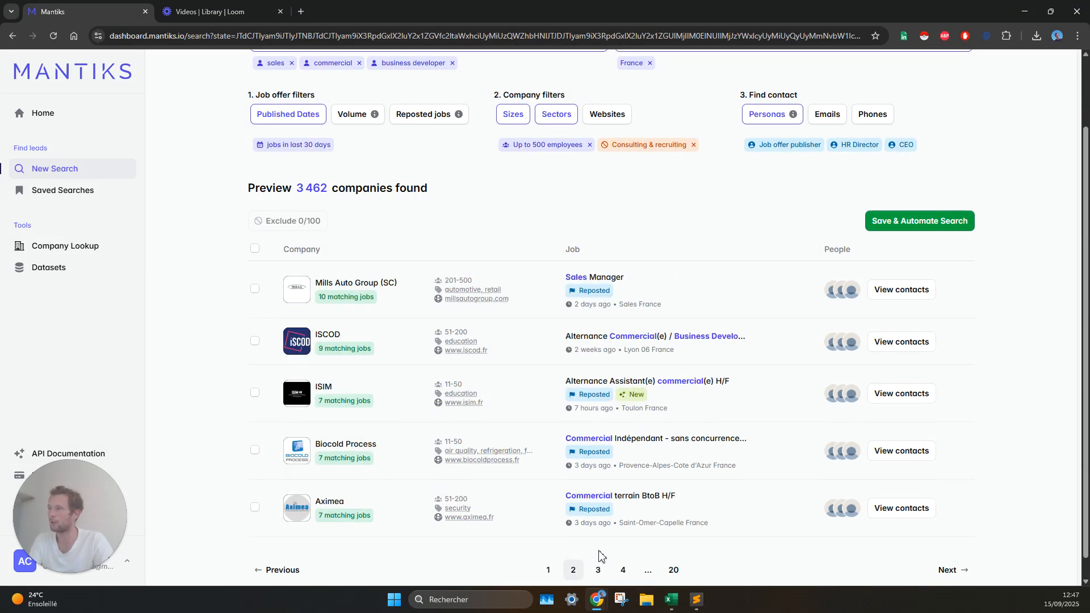
click(598, 570)
middle_click(339, 479)
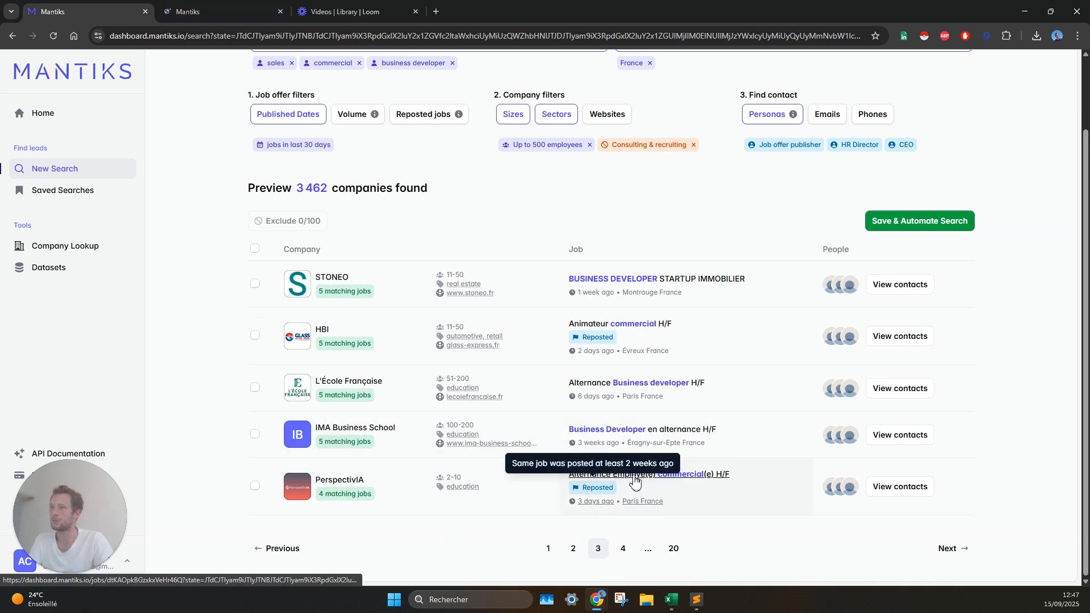
middle_click(634, 481)
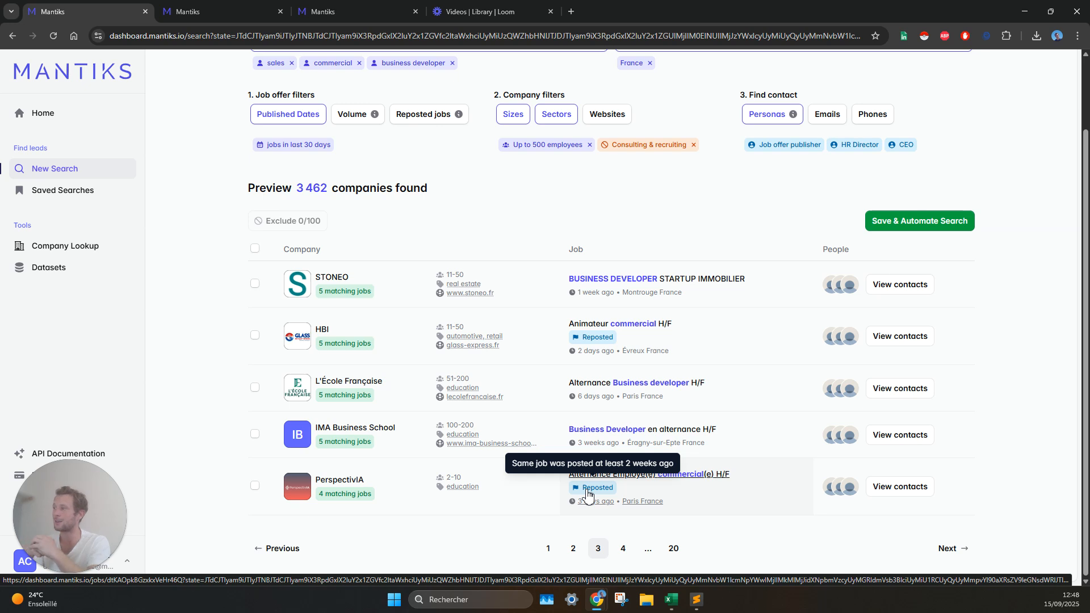
Filter the search to keep only reposted jobs
click(434, 116)
click(663, 204)
click(653, 270)
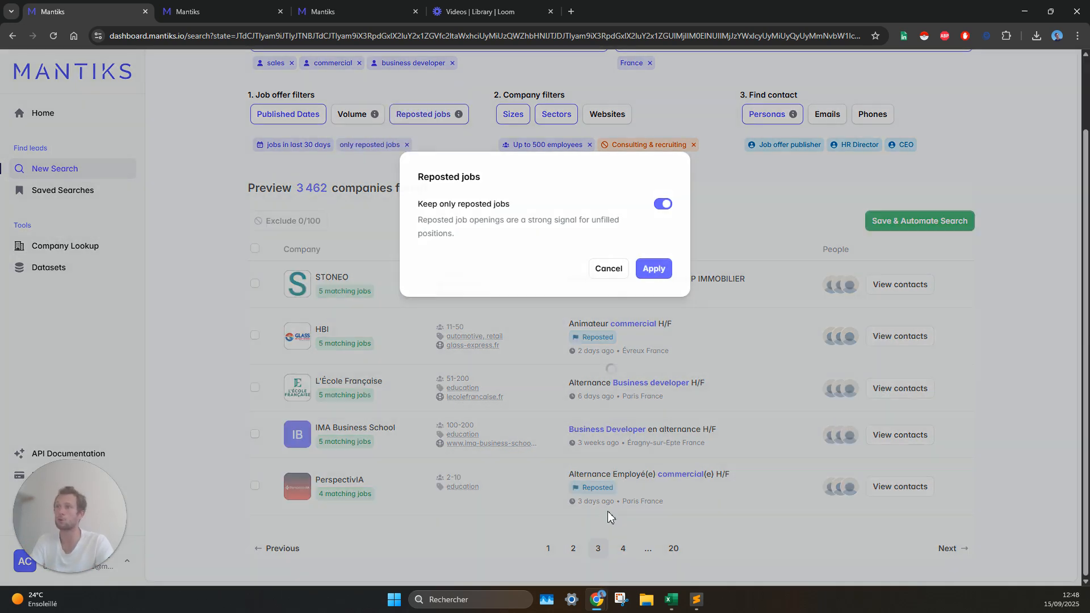
Browse page 2 of the filtered results and view the contacts found for HBI
scroll(611, 511, up, 2)
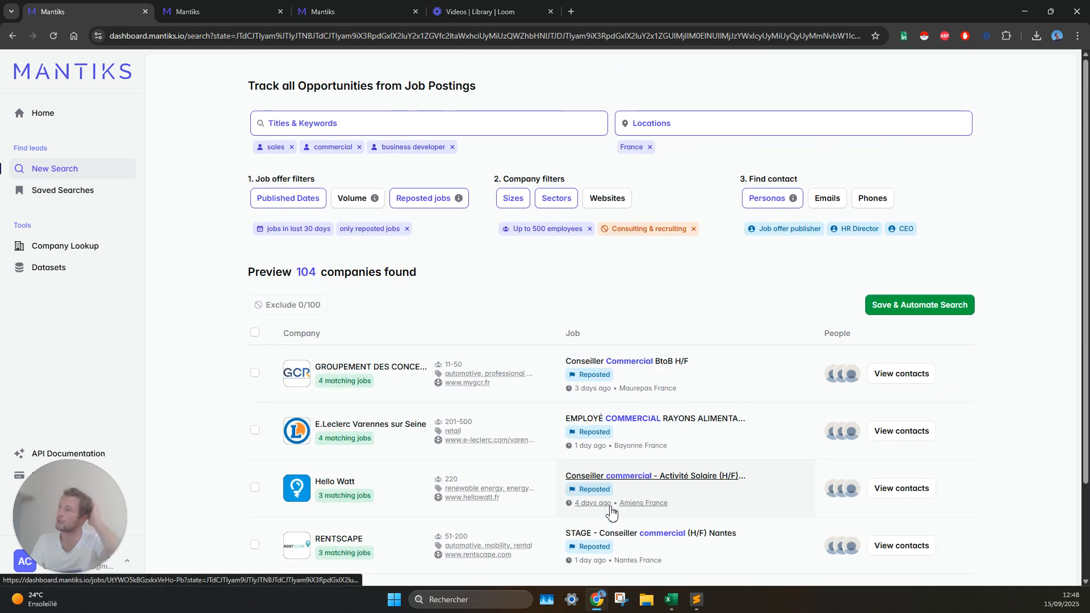
scroll(649, 459, down, 2)
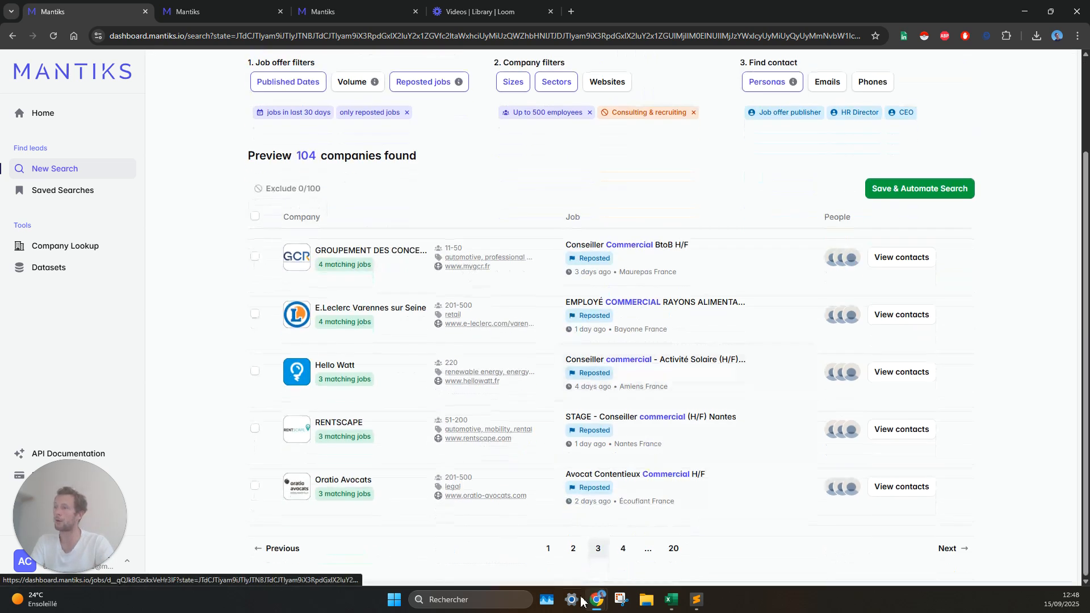
click(573, 549)
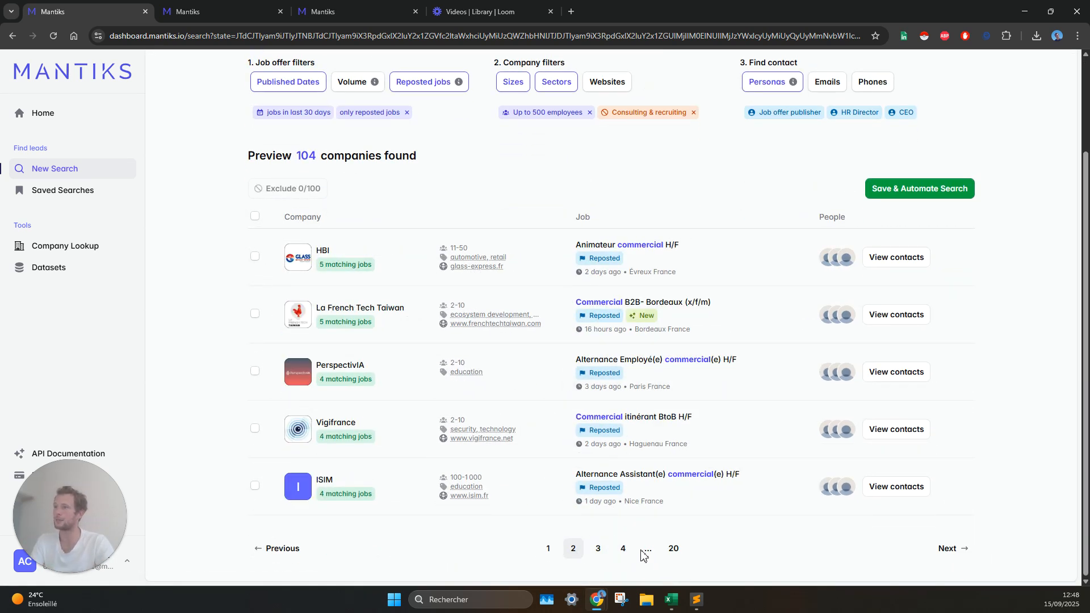
mouse_move(654, 322)
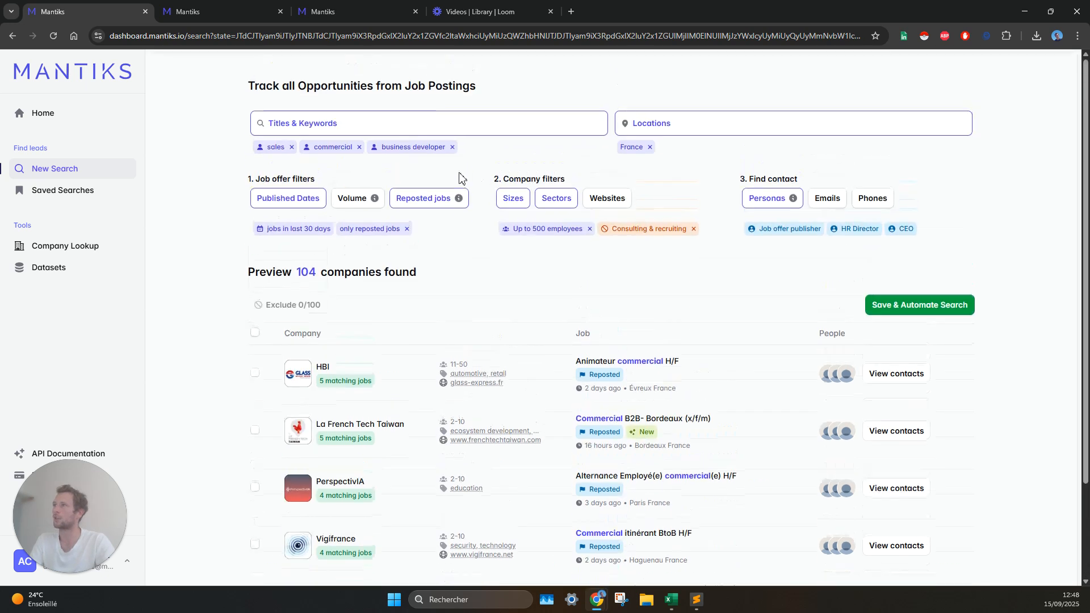
scroll(477, 176, up, 2)
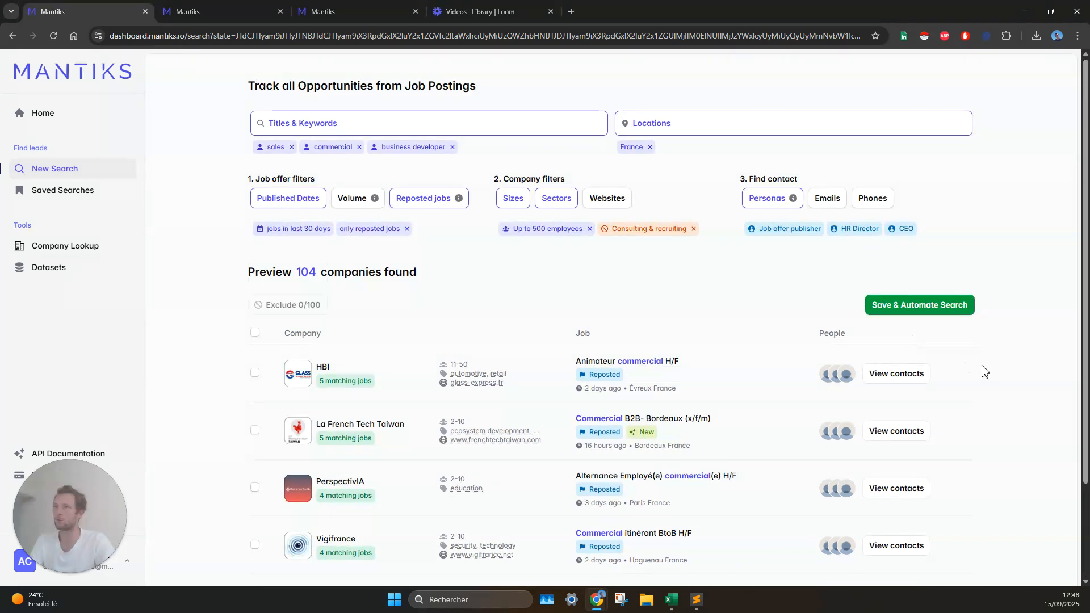
click(902, 376)
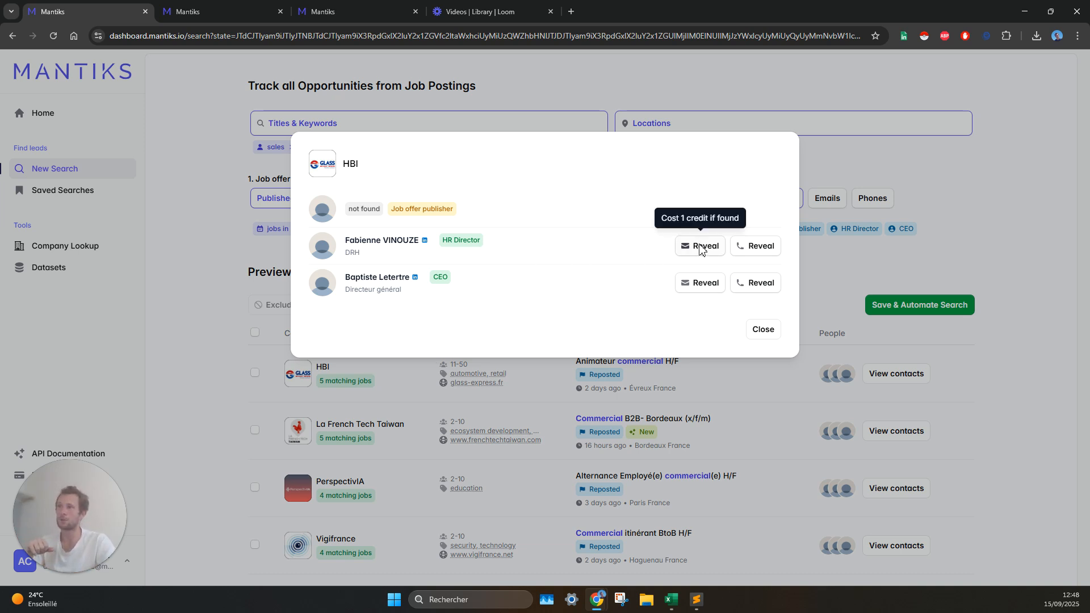
click(770, 332)
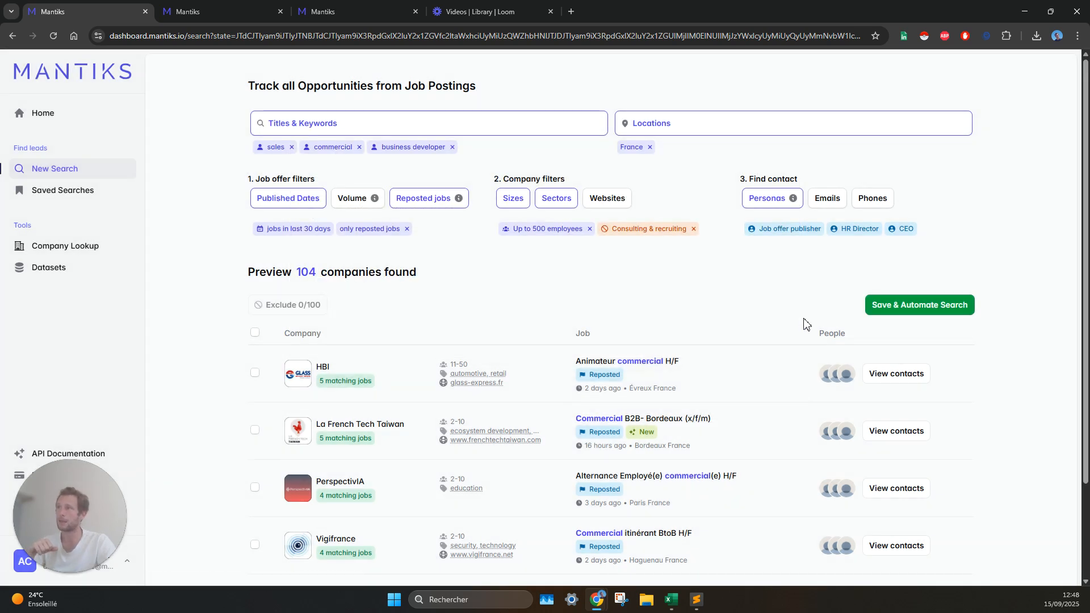
Save the search as a manually scheduled report with the prefilled notification email and lead frequency Only once, and launch it
click(869, 307)
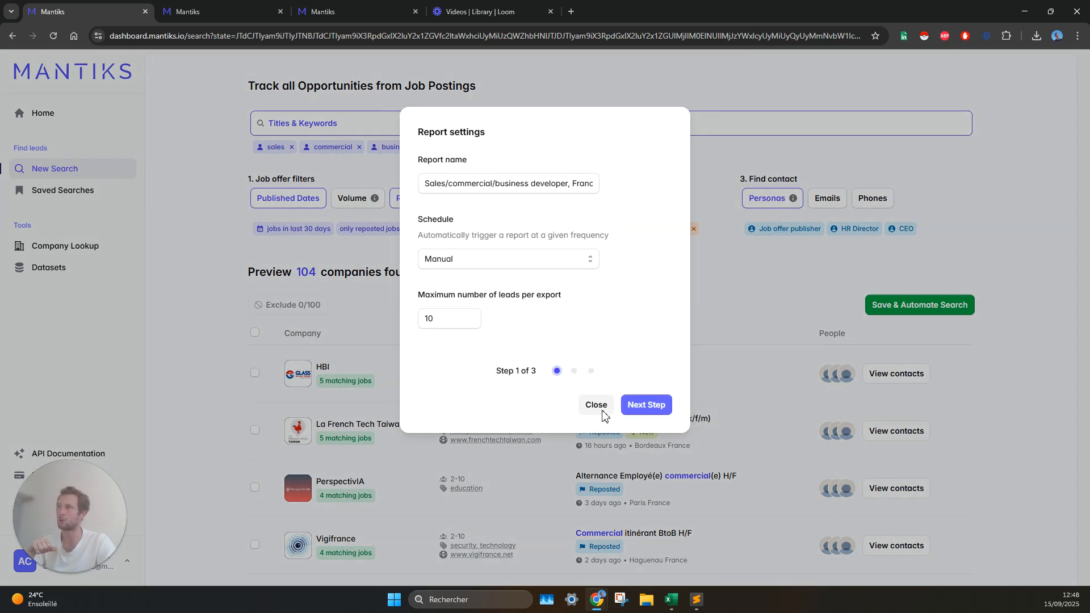
click(526, 261)
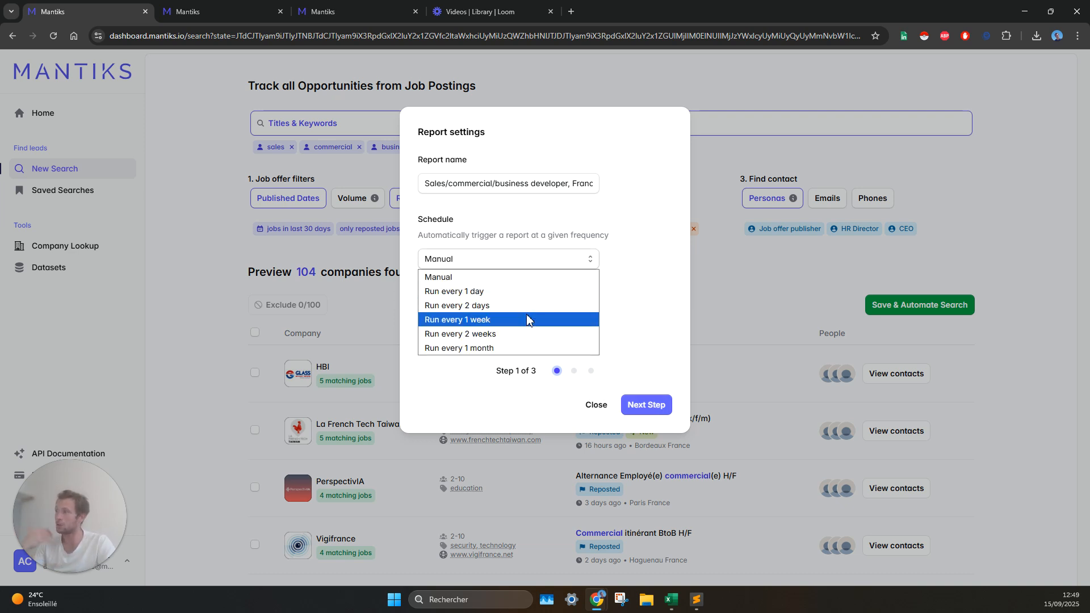
click(517, 263)
click(653, 402)
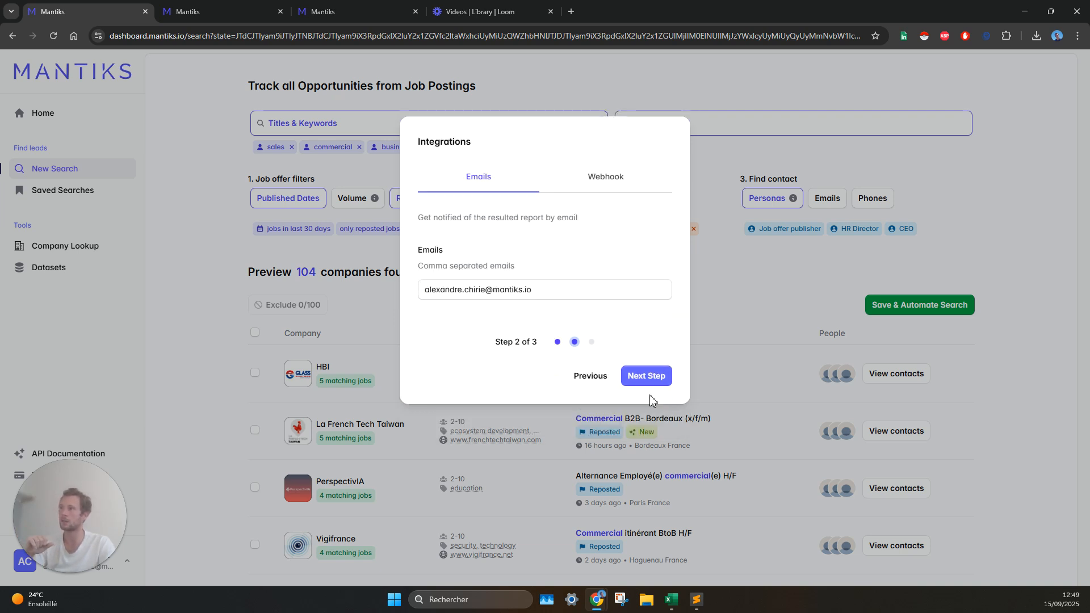
triple_click(535, 296)
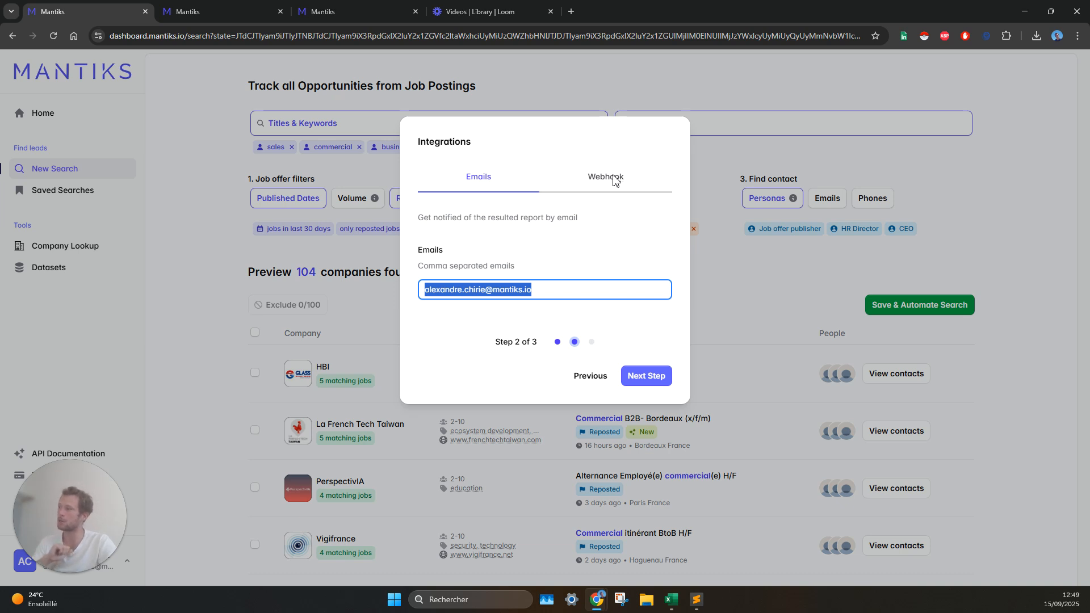
click(647, 376)
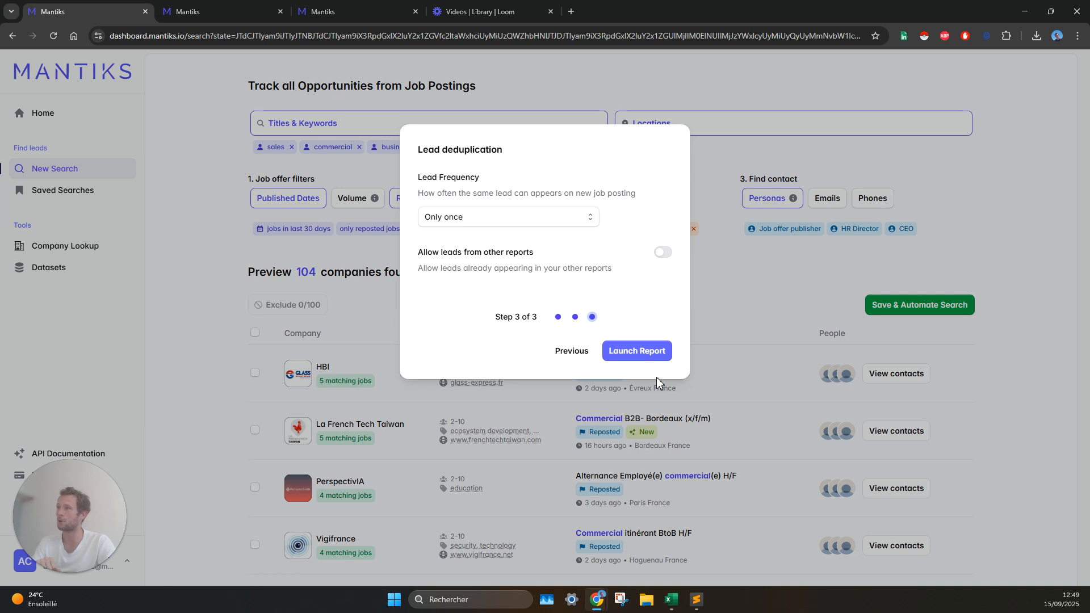
click(640, 352)
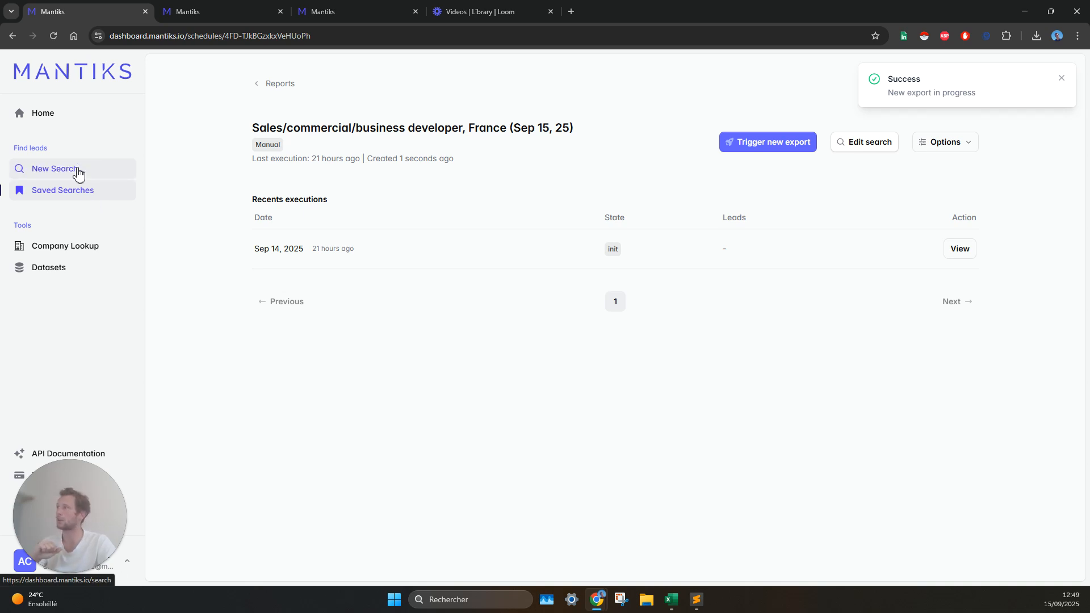
Open the execution of the saved search "test report" and look through both pages of its leads
click(74, 189)
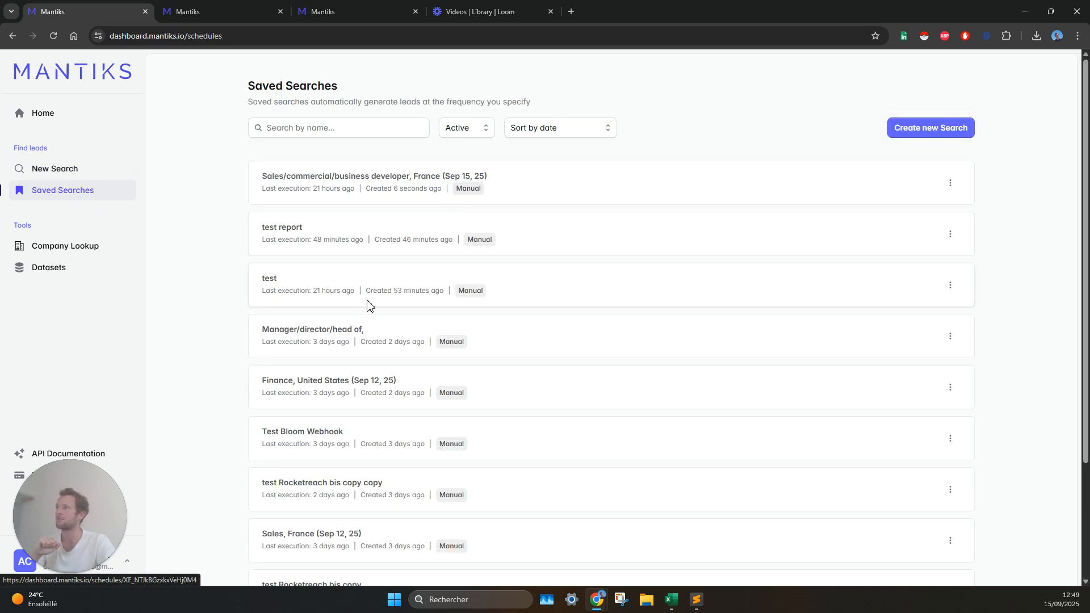
click(324, 243)
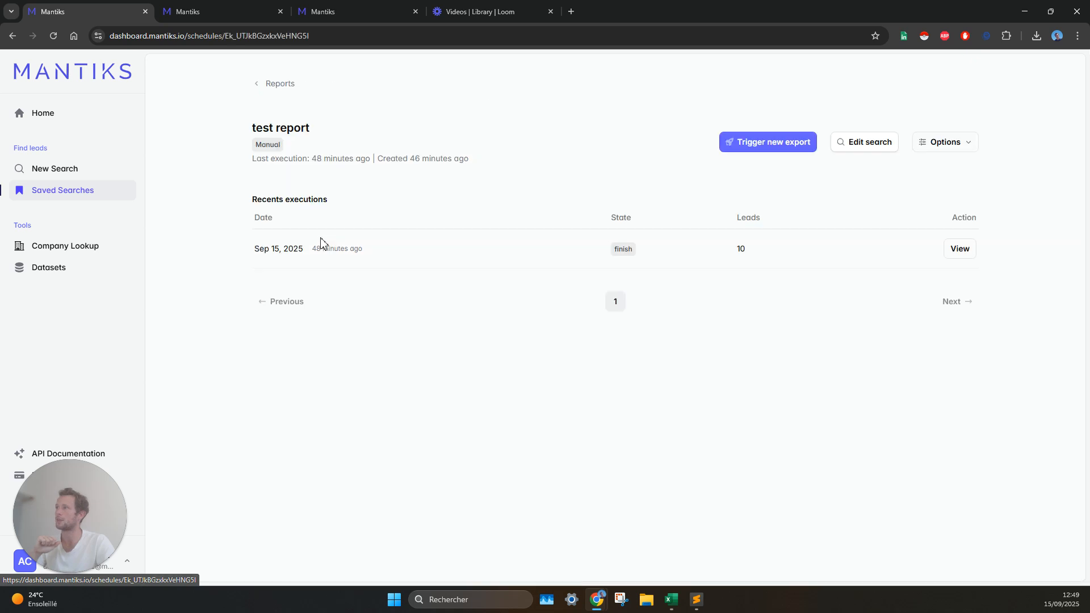
click(958, 251)
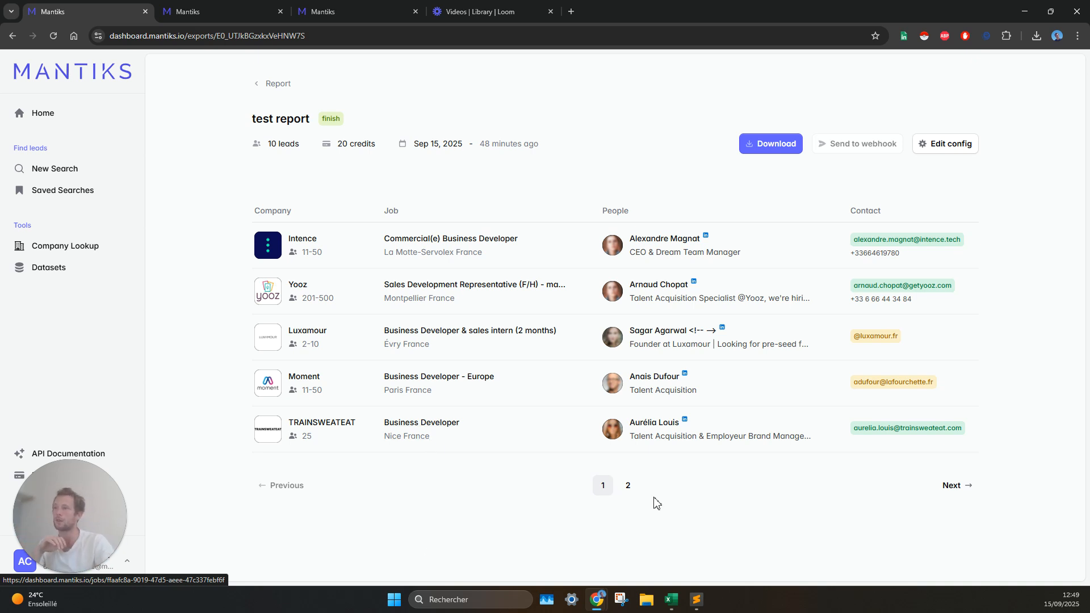
click(626, 485)
click(603, 486)
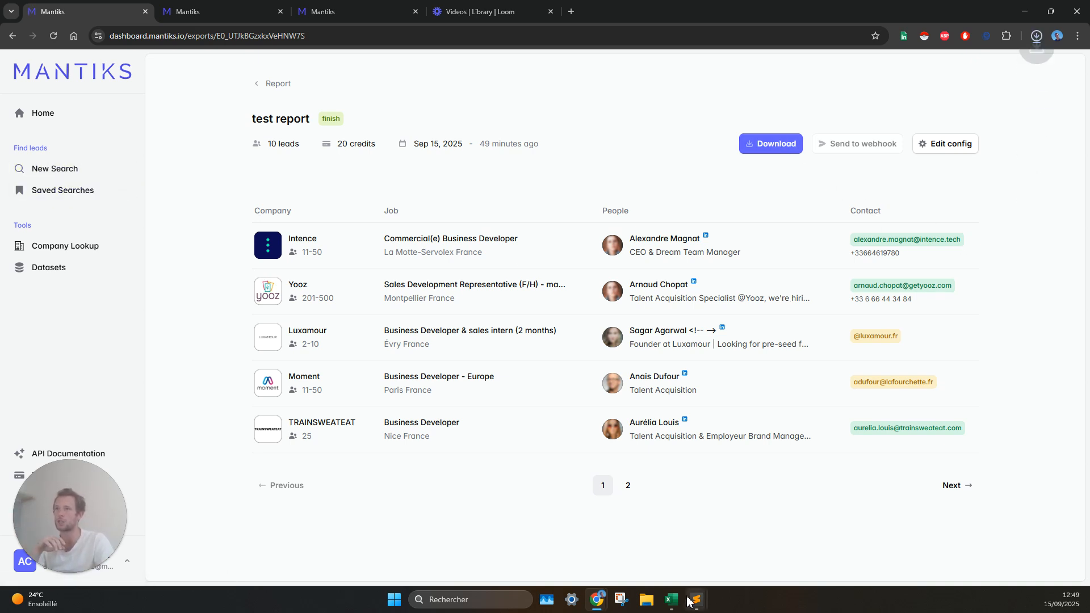
Switch to the exported leads workbook in Excel, inspect the First name through Email and LinkedIn profile columns, and return to the browser
click(670, 602)
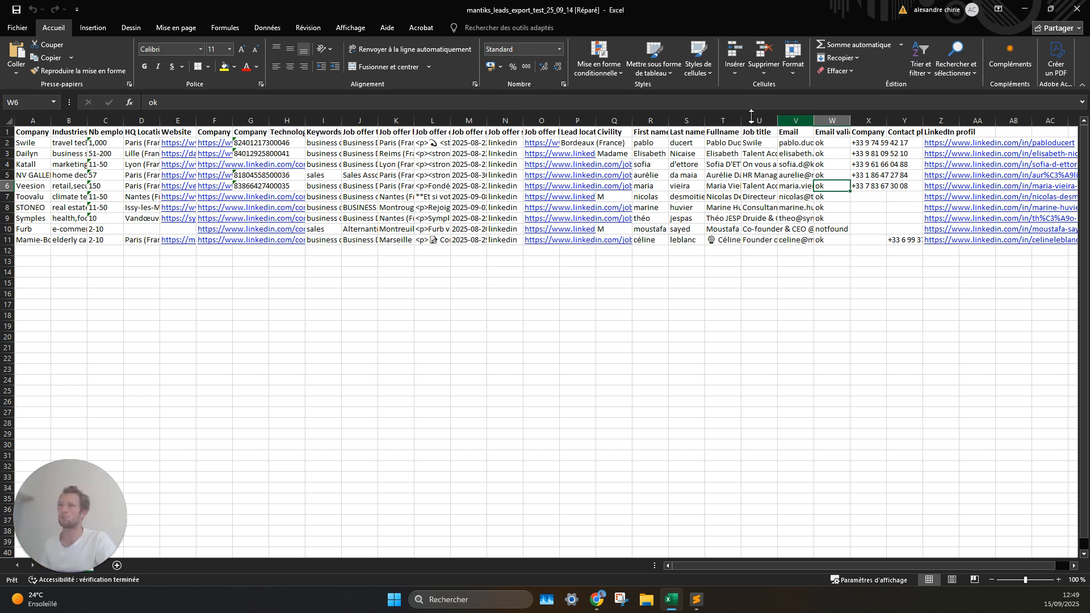
drag(650, 123, 798, 257)
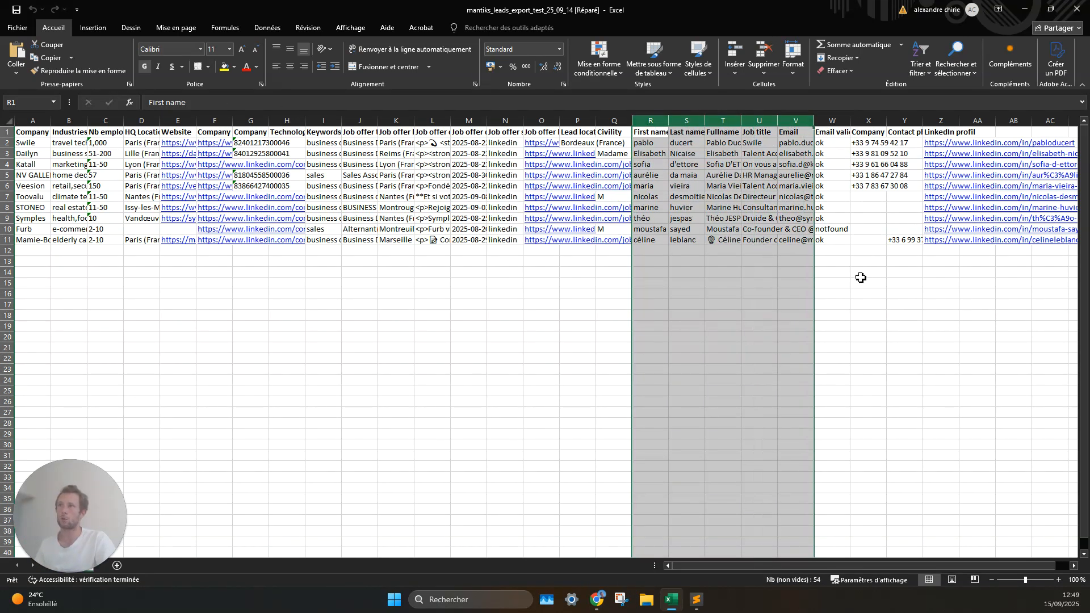
click(799, 120)
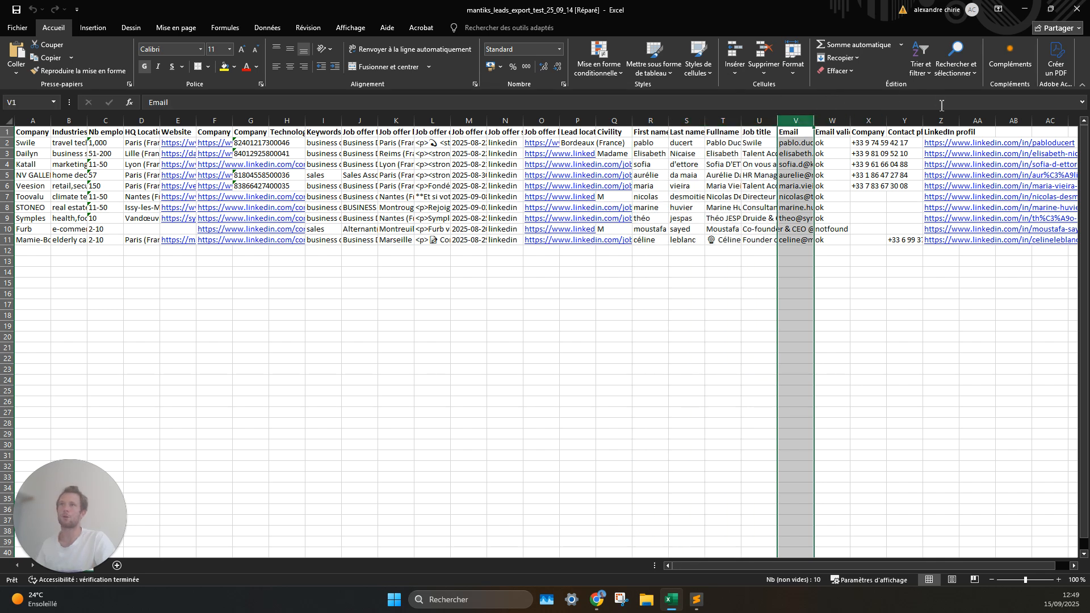
click(954, 120)
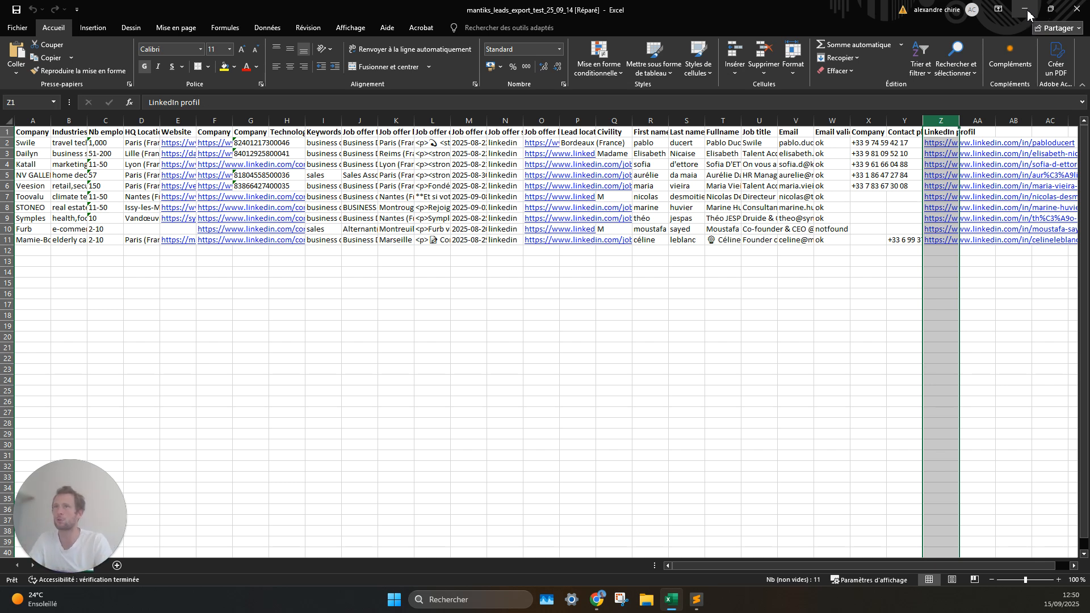
click(1026, 11)
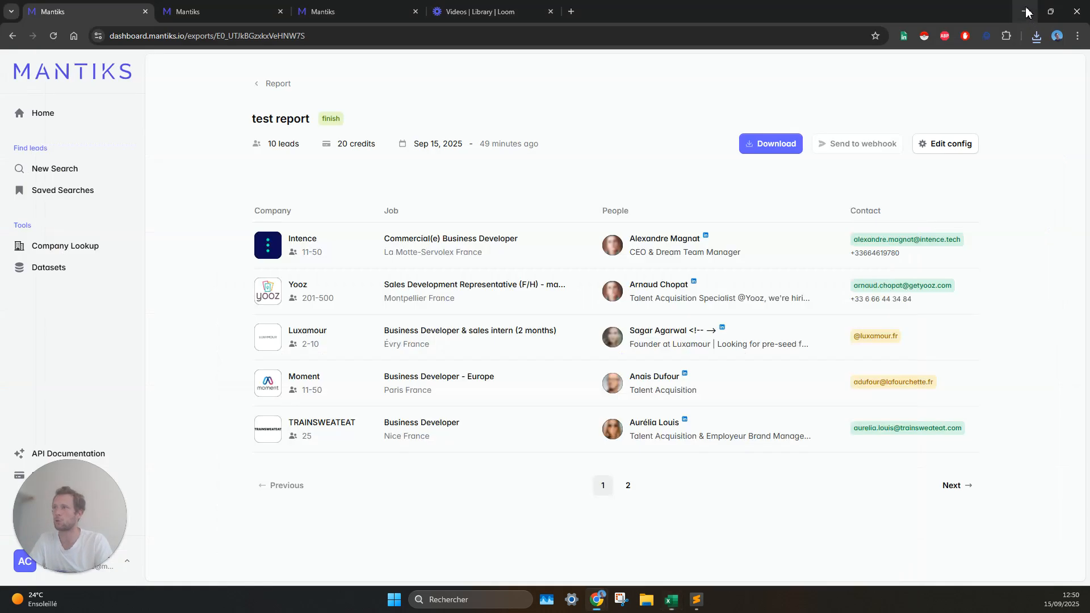
Start a new search and view the company website whitelist and blacklist filter without applying any entries
click(101, 172)
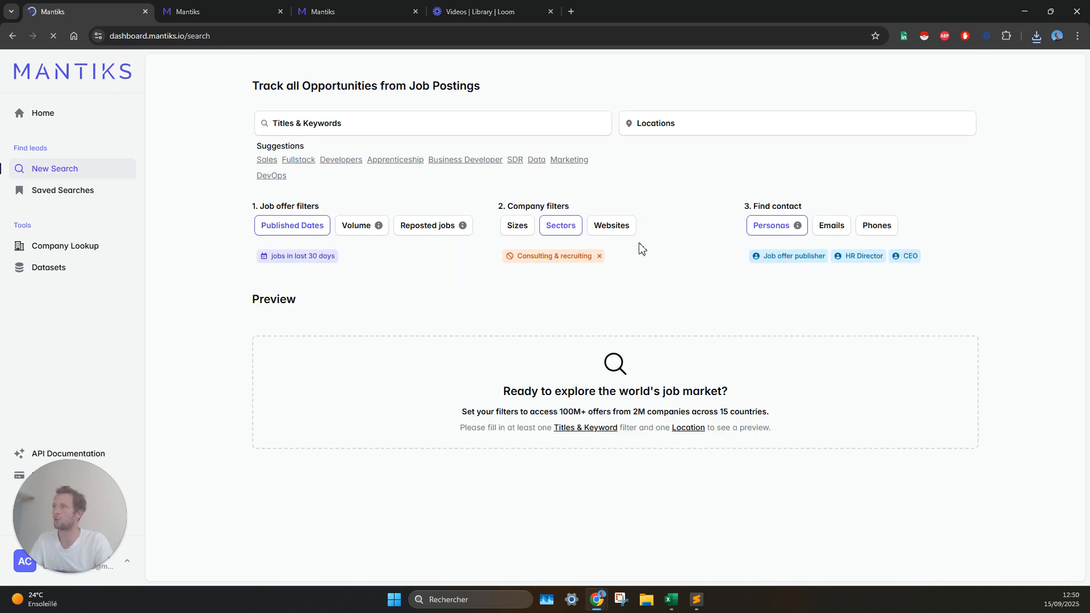
click(631, 230)
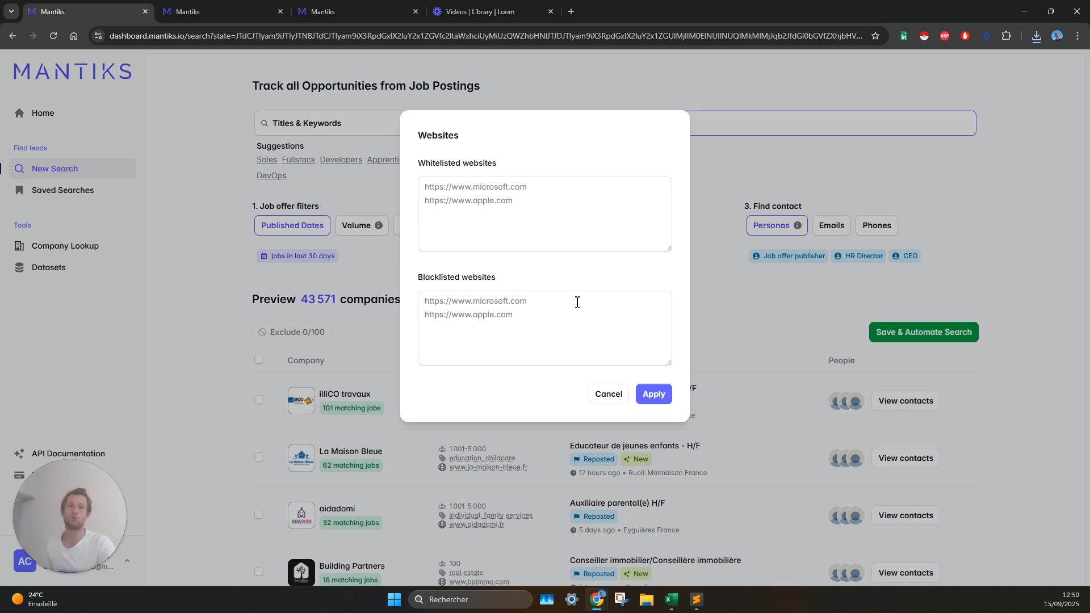
click(608, 394)
From the home page, look up a company's recruitment history by searching for "ask locala", shortened to "locala"
click(43, 113)
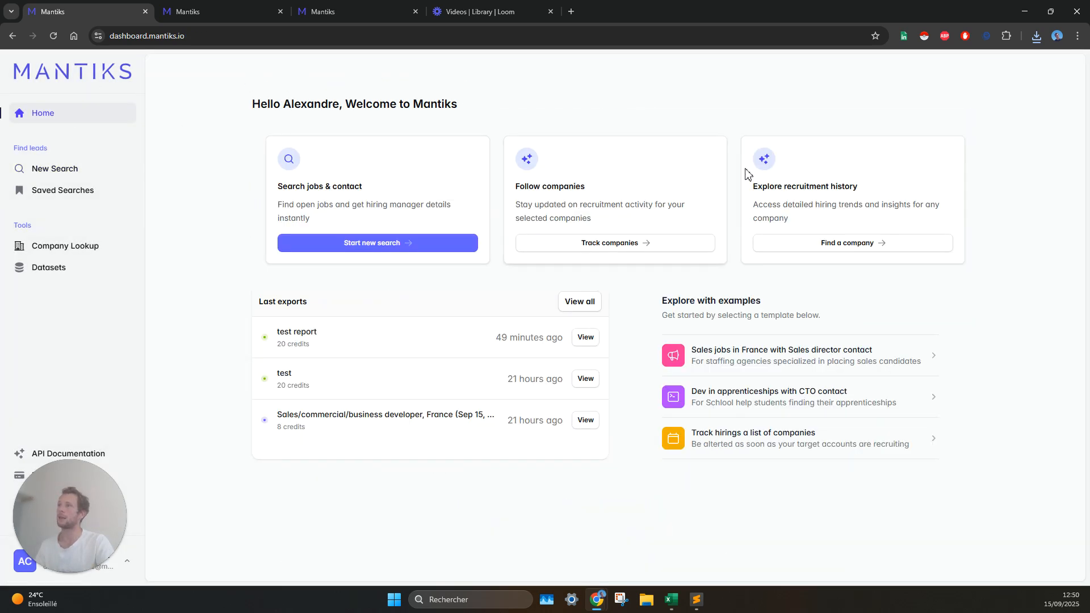
click(852, 246)
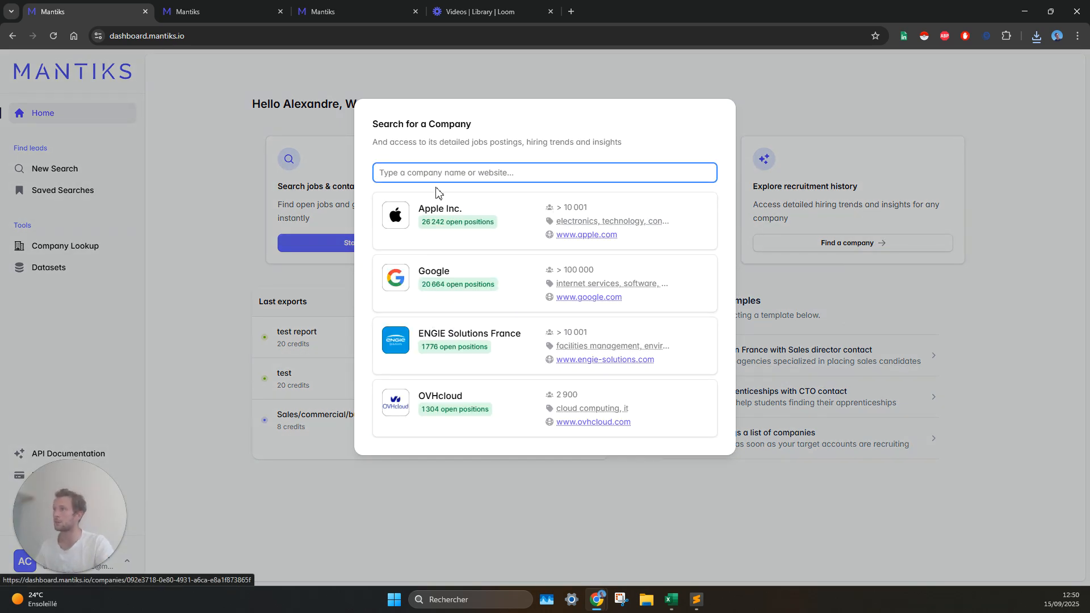
text(ask locala)
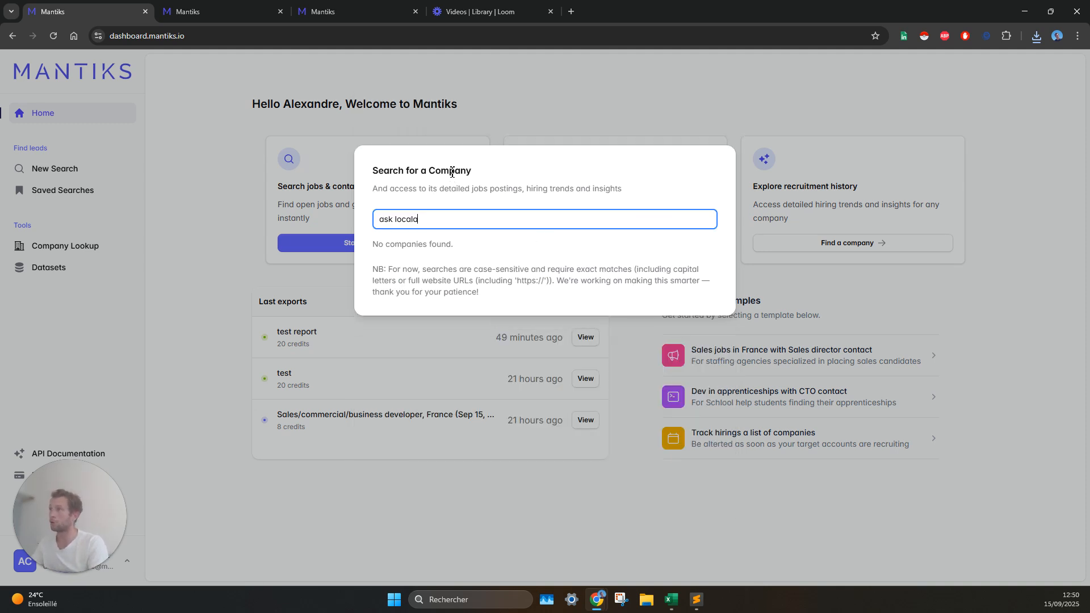
double_click(408, 221)
click(383, 225)
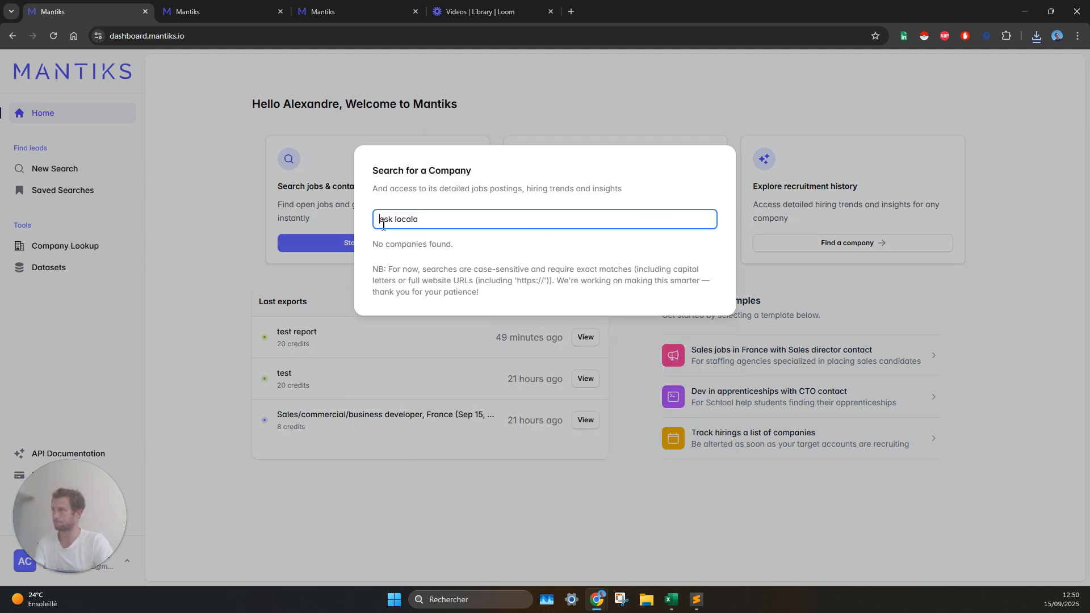
key(BackSpace)
key(BackSpace)
key(BackSpace)
key(BackSpace)
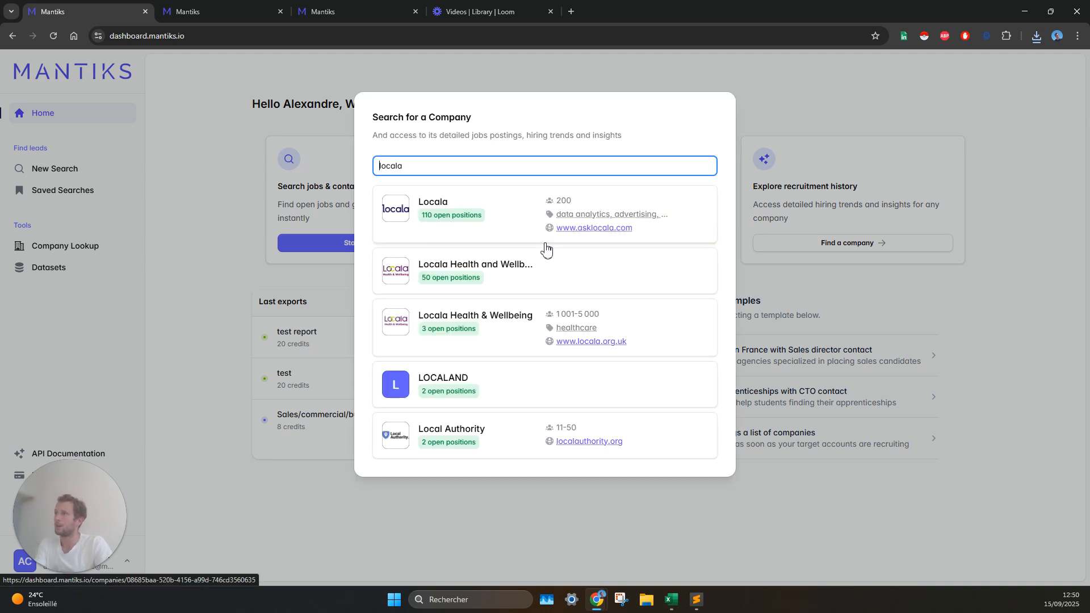
Open Locala's company page, review its overview and recent job postings, and return to the home page
click(467, 213)
scroll(482, 390, down, 2)
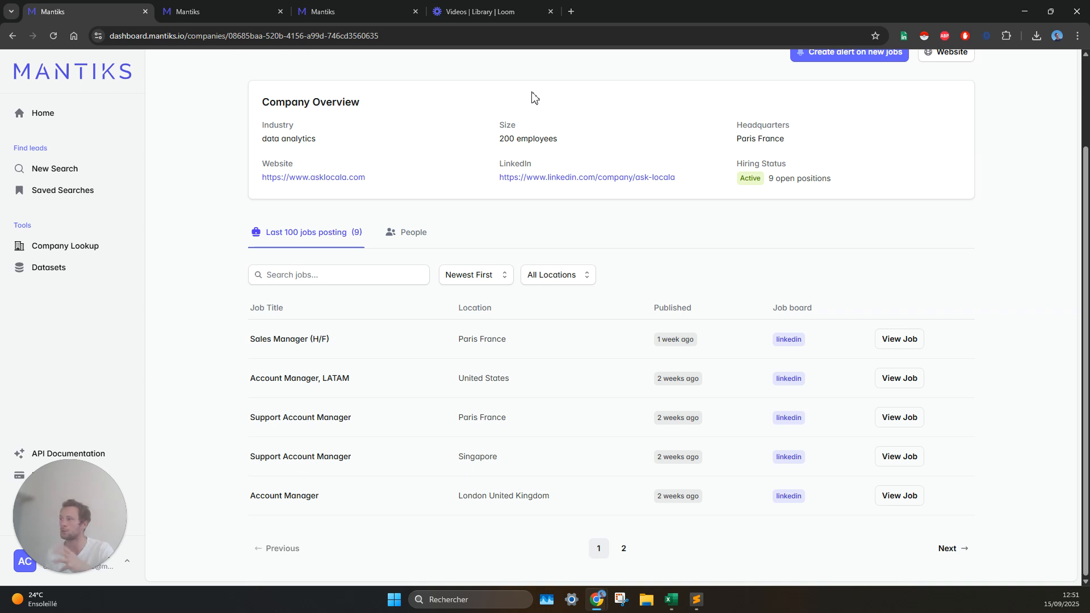
click(106, 111)
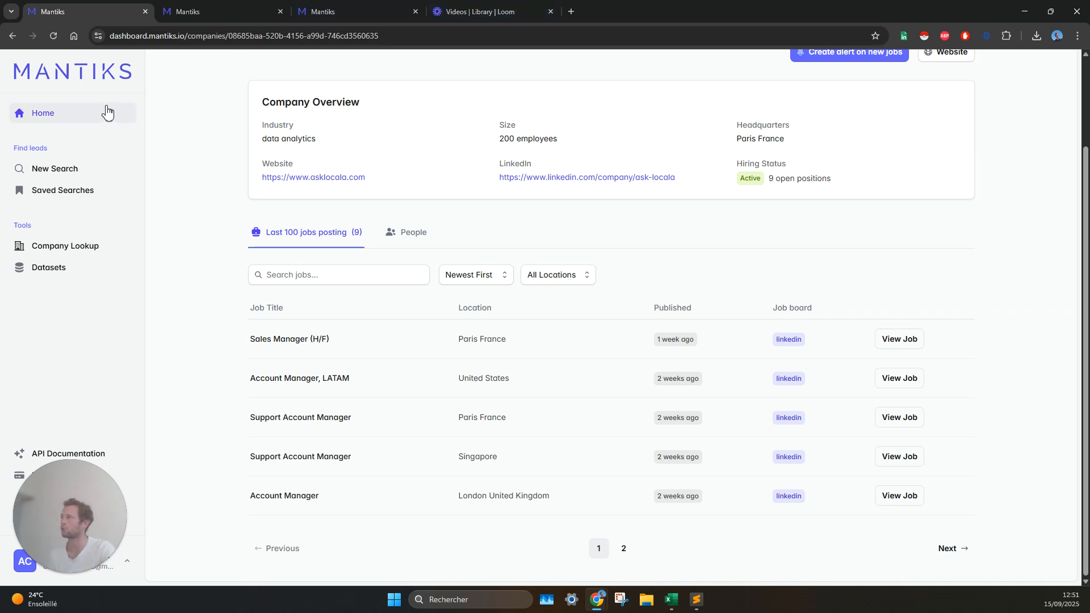